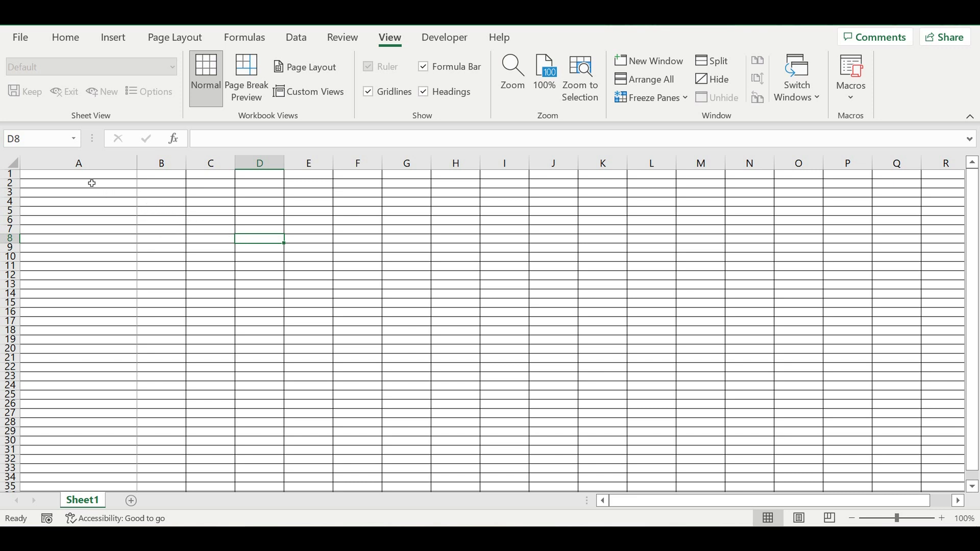
Step: Enter the section title "Supermarket types" in cell A7
click(81, 178)
click(84, 230)
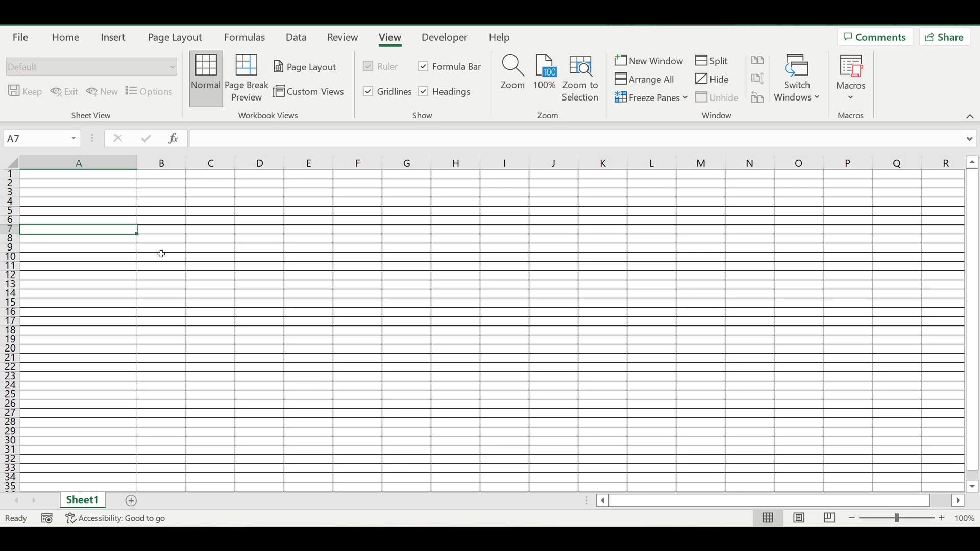
text(Supermarket types)
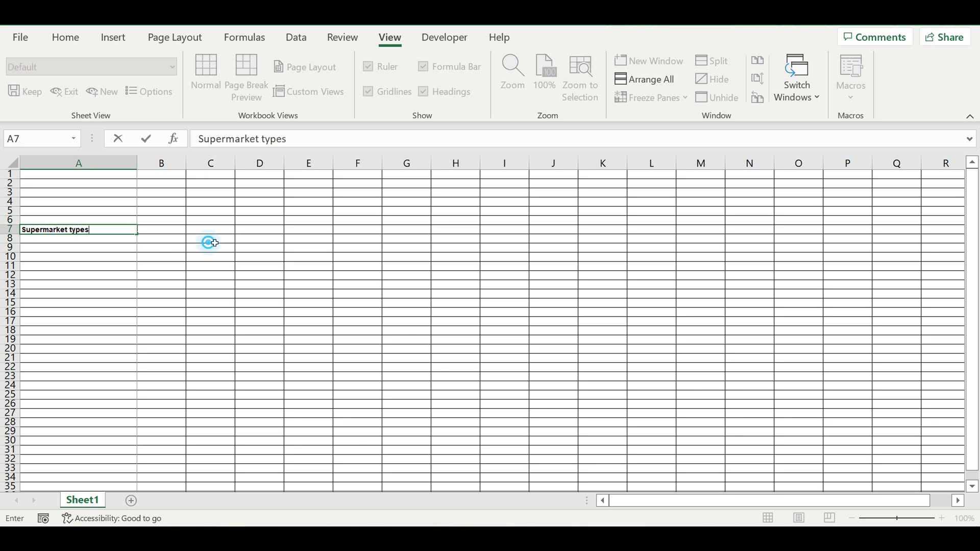
click(214, 243)
Step: Enter the column headers "Supermarket type" in cell A8 and "Status" in cell B8
click(86, 244)
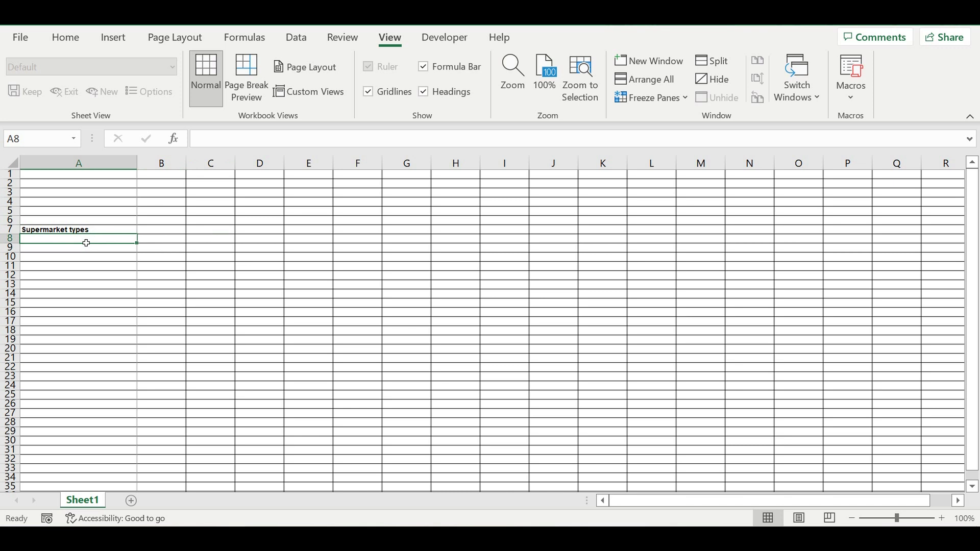
text(Supermarket types)
key(BackSpace)
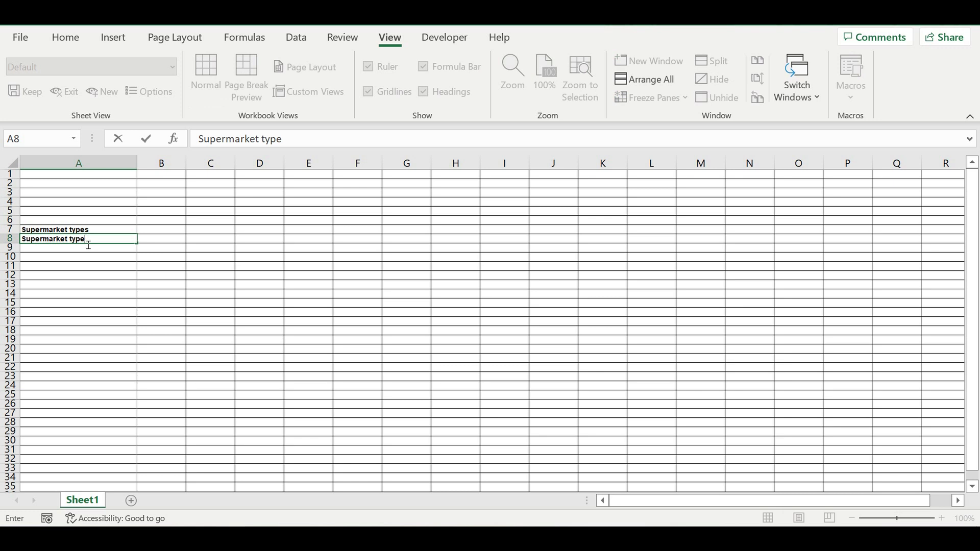
key(Return)
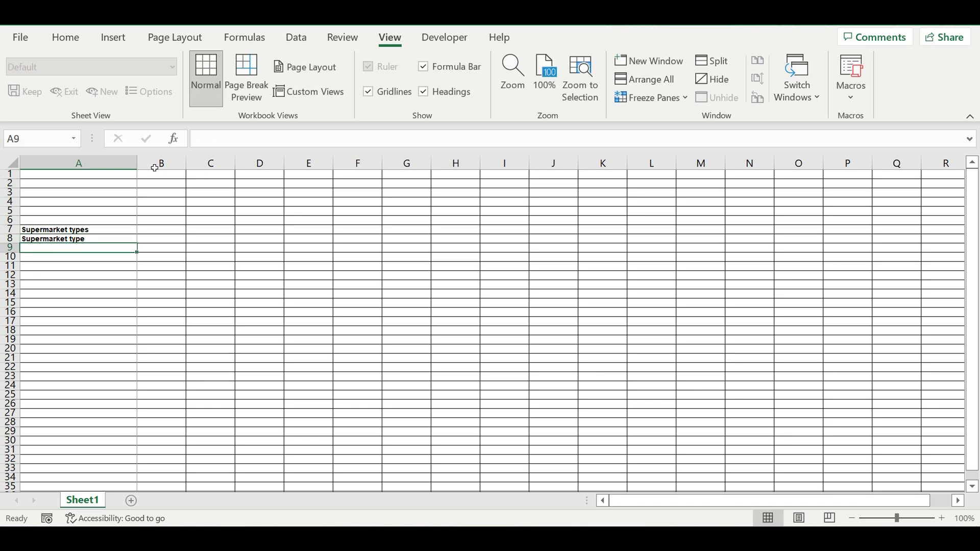
click(169, 238)
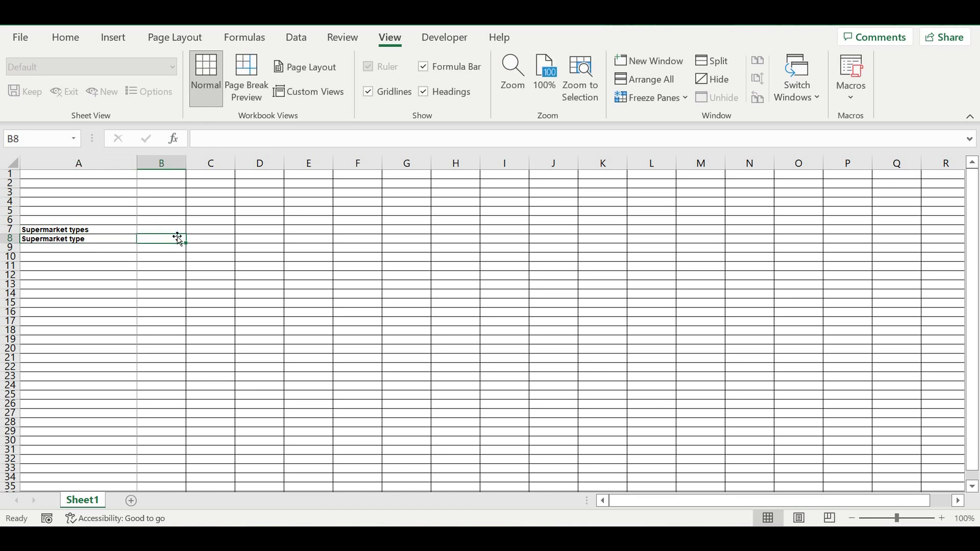
text(St)
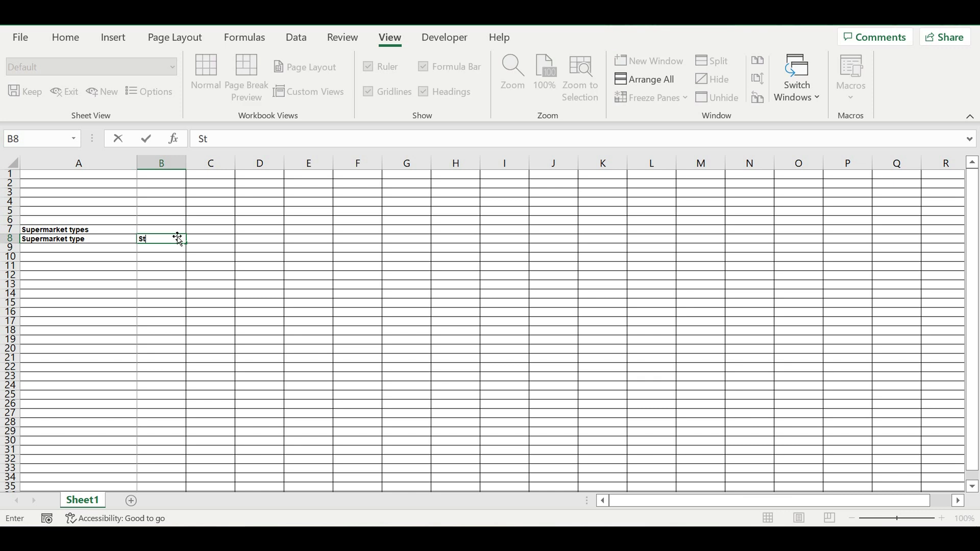
text(atus)
key(Return)
Step: Create a status list in column A with "Status" in A1, "On" in A2 and "Off" in A3
click(88, 176)
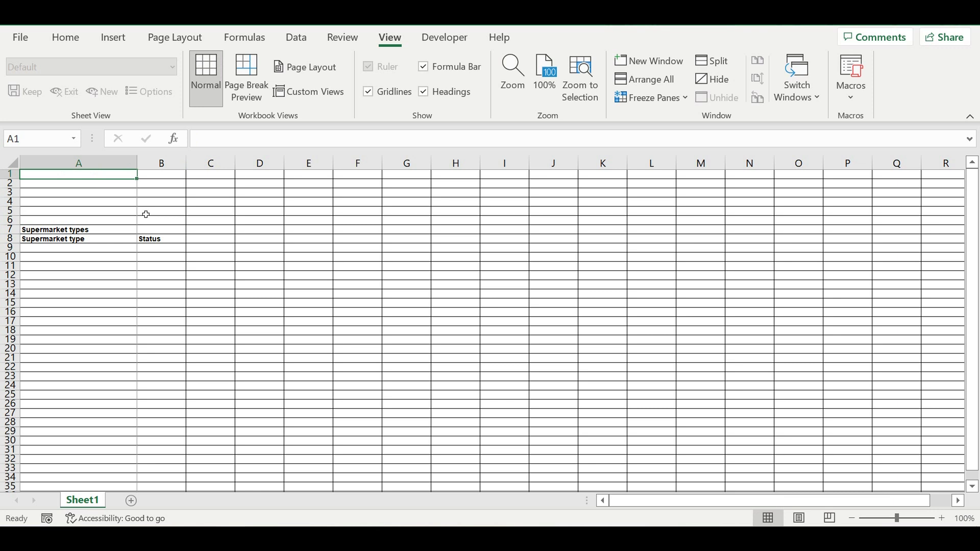
text(Status)
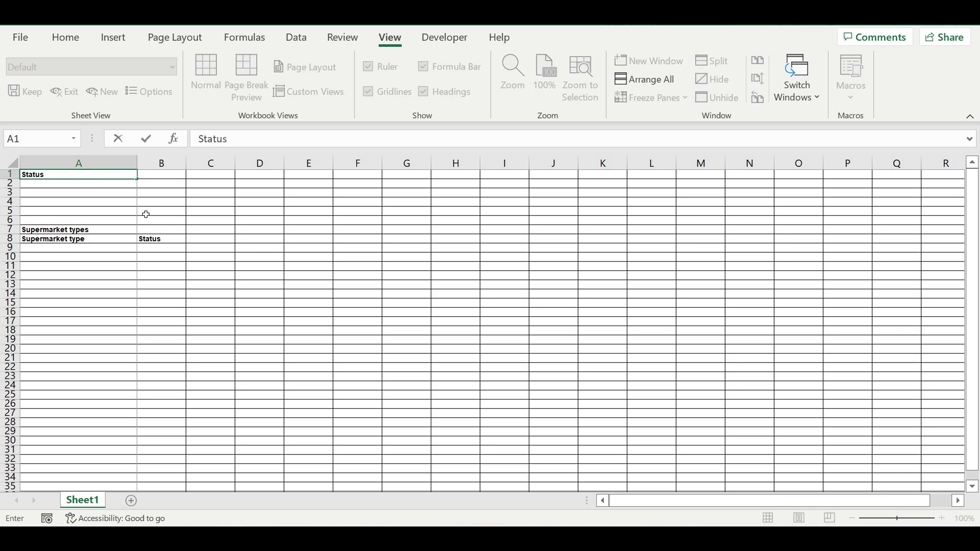
key(Return)
text(On)
key(Return)
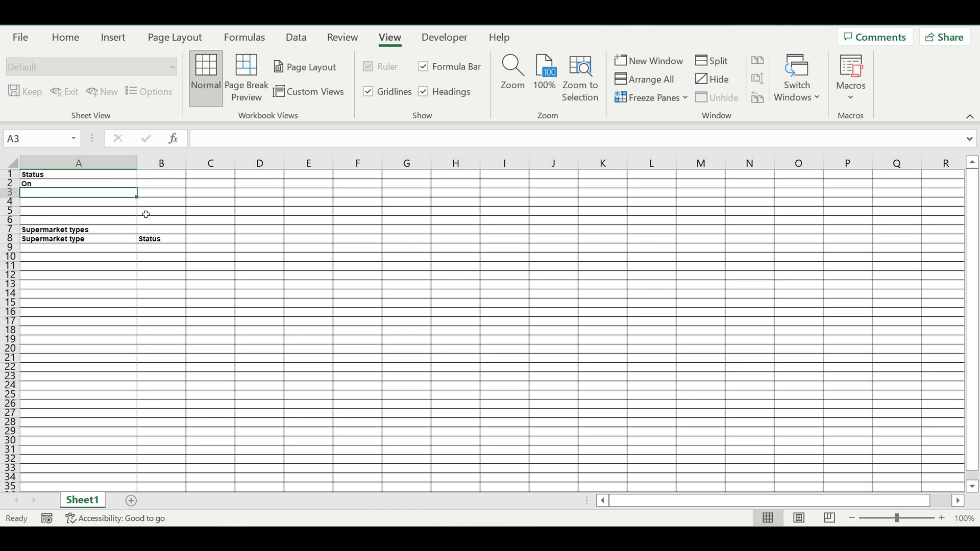
text(Off)
key(Return)
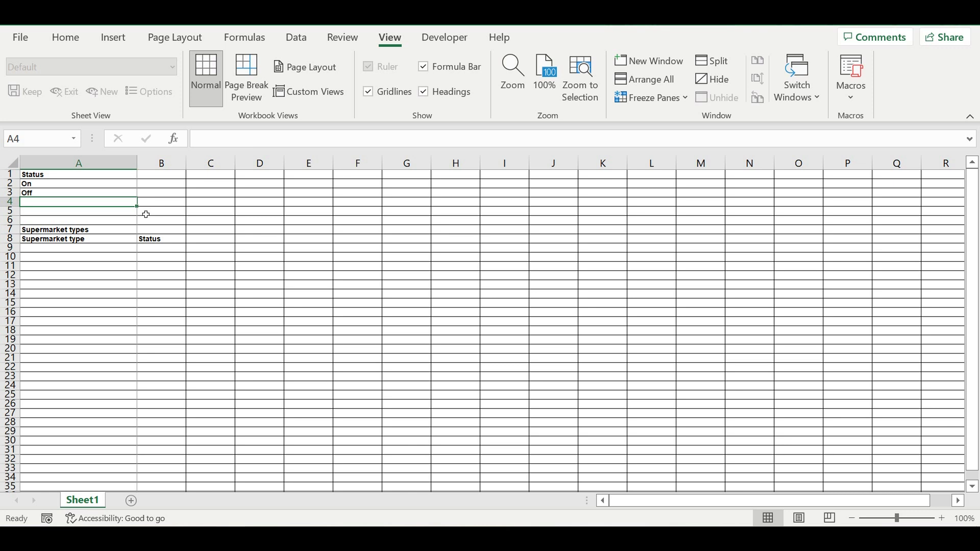
Step: Centre the Status heading in cell A1 and give it a light blue fill
click(48, 175)
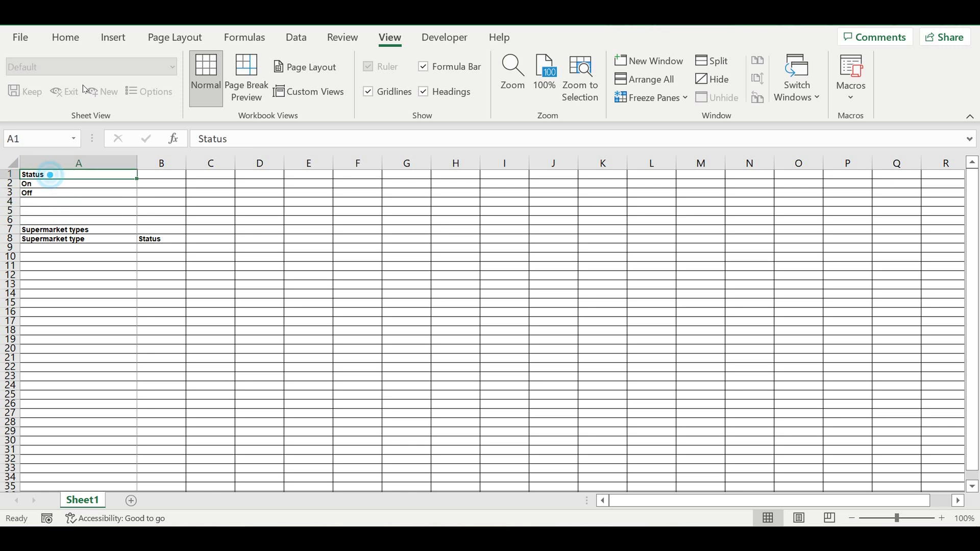
click(62, 41)
click(272, 91)
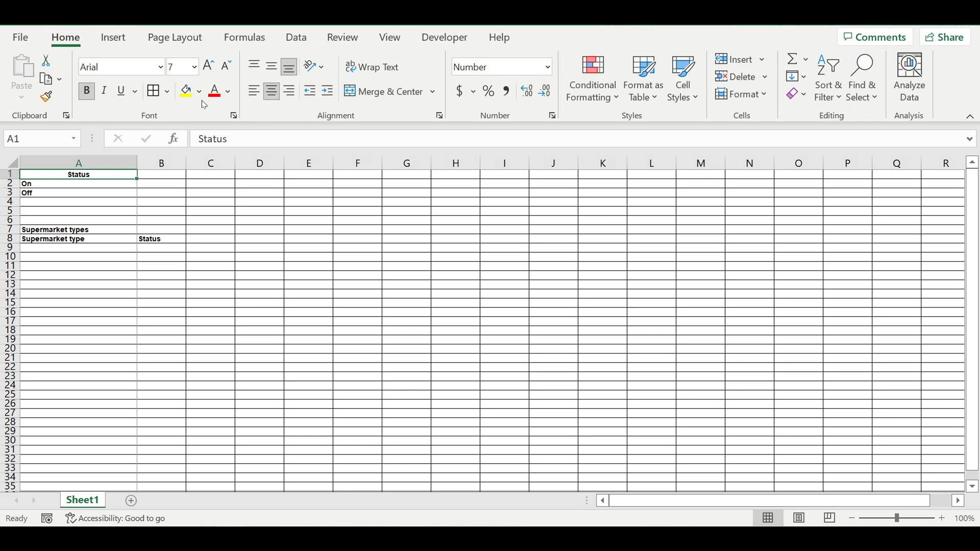
click(199, 91)
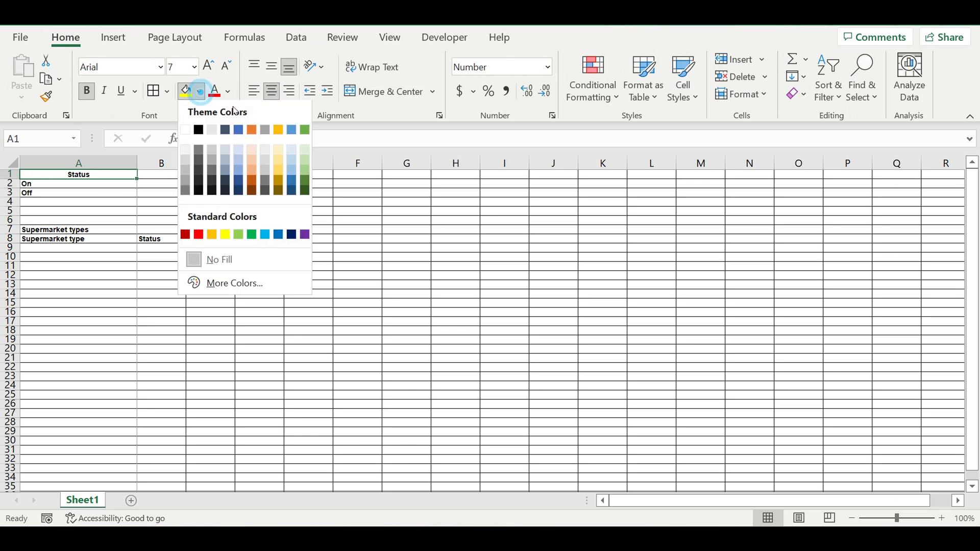
click(291, 152)
click(243, 201)
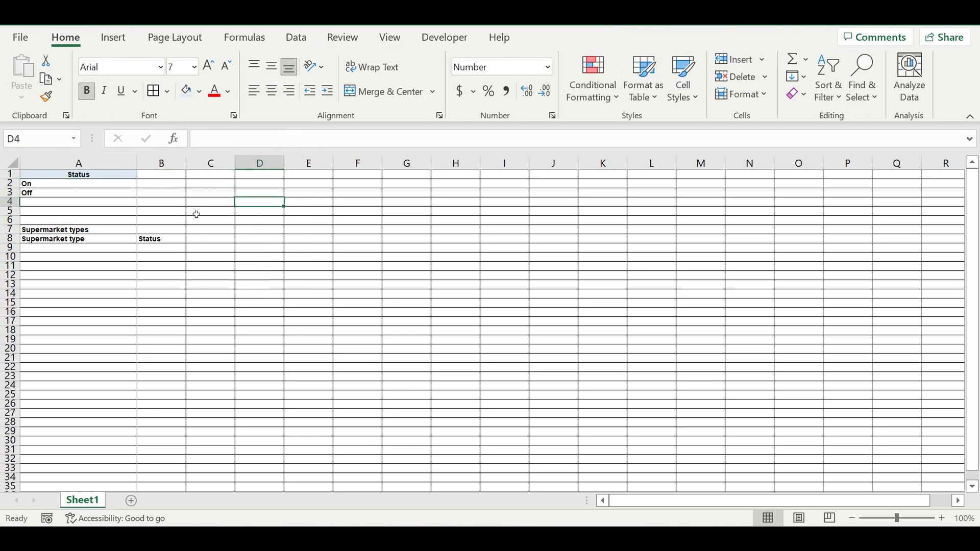
Step: Fill the "Supermarket types" title cell A7 with yellow
click(149, 239)
click(102, 231)
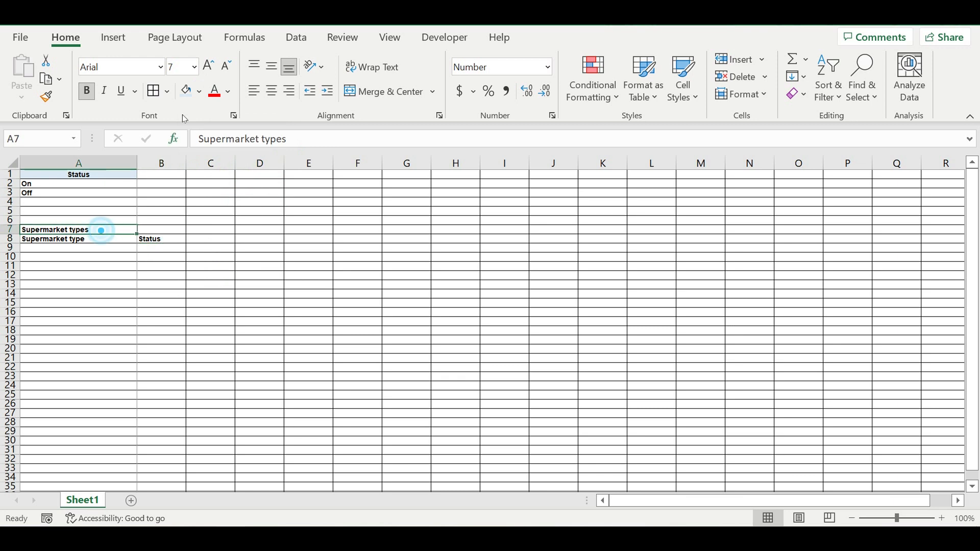
click(199, 92)
click(227, 236)
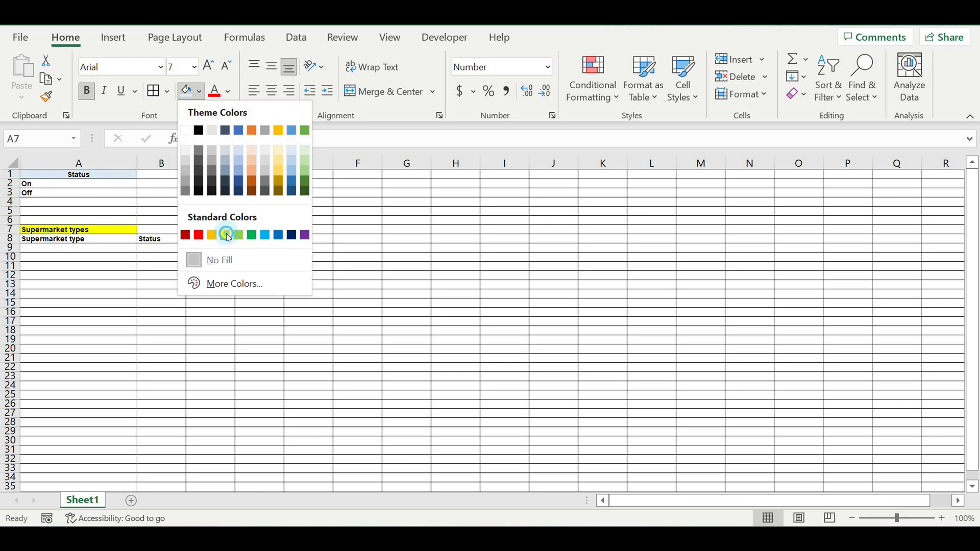
Step: Give the header cells A8:B8 a light blue fill and centre their text
drag(149, 238, 102, 238)
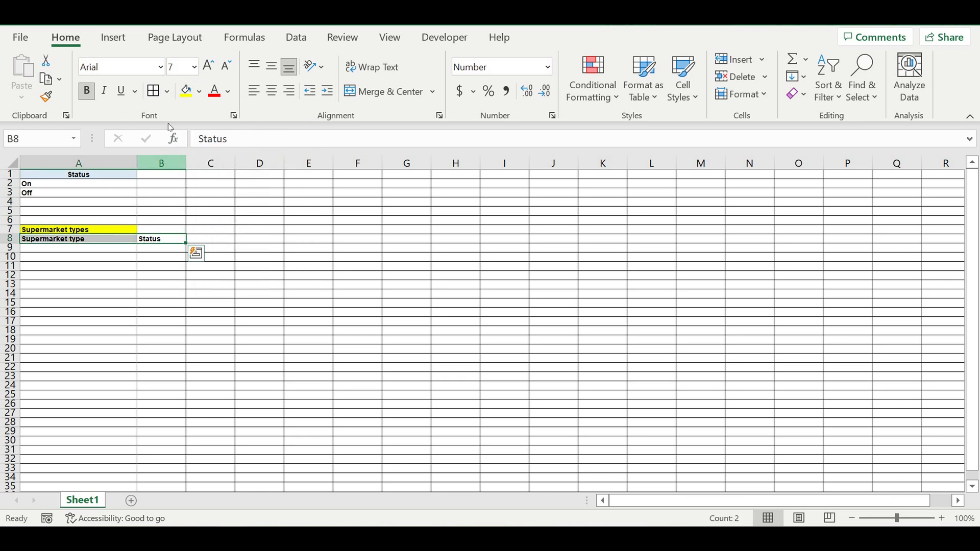
click(200, 91)
click(289, 144)
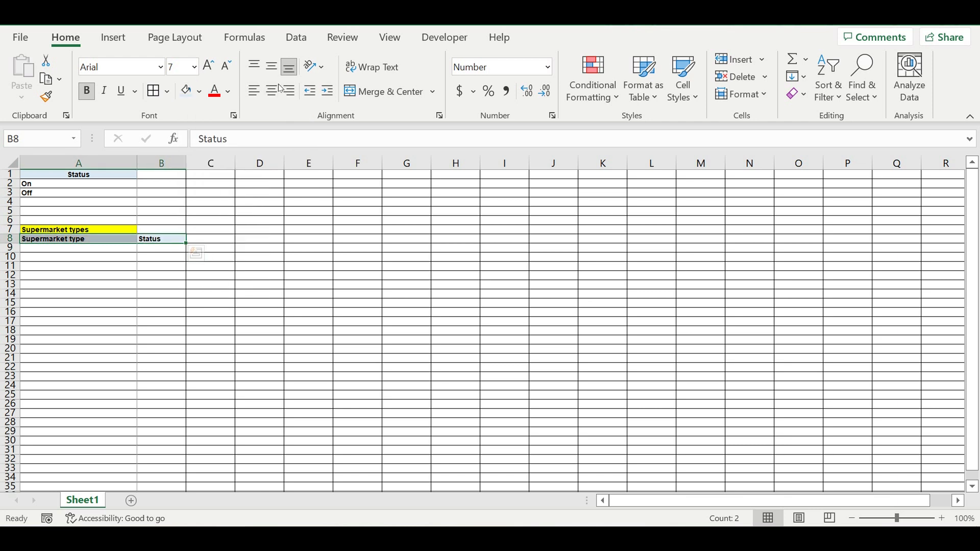
click(281, 88)
click(290, 230)
Step: Enter "Supermarket type 1" in cell A9 as the first entry under the Supermarket type header
click(96, 277)
click(104, 247)
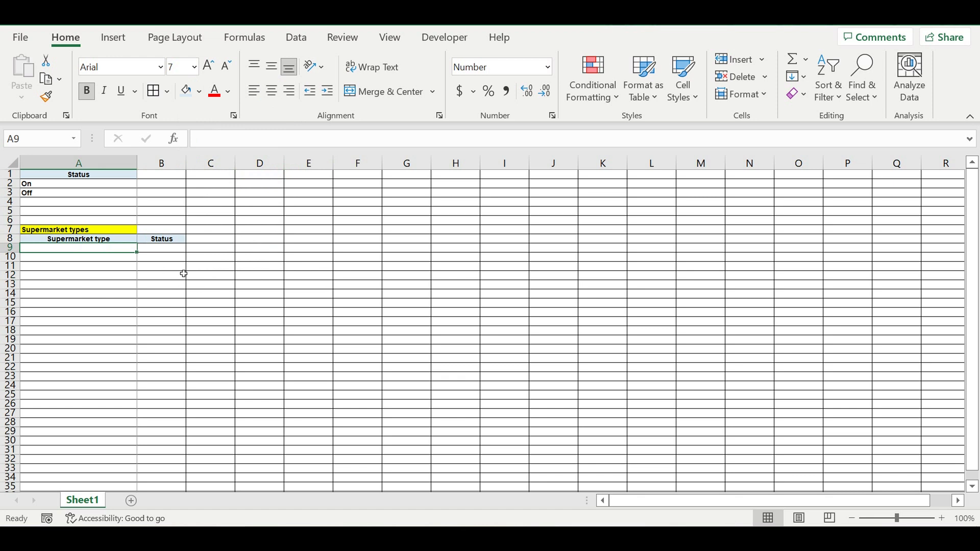
text(Supermarket type)
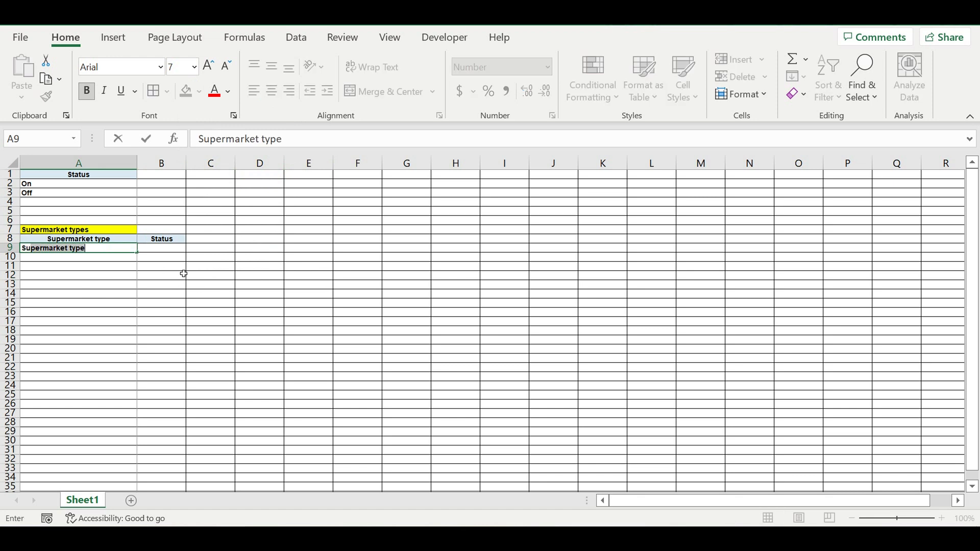
key(BackSpace)
key(BackSpace)
key(BackSpace)
key(BackSpace)
key(BackSpace)
key(BackSpace)
key(BackSpace)
key(BackSpace)
key(BackSpace)
key(BackSpace)
key(BackSpace)
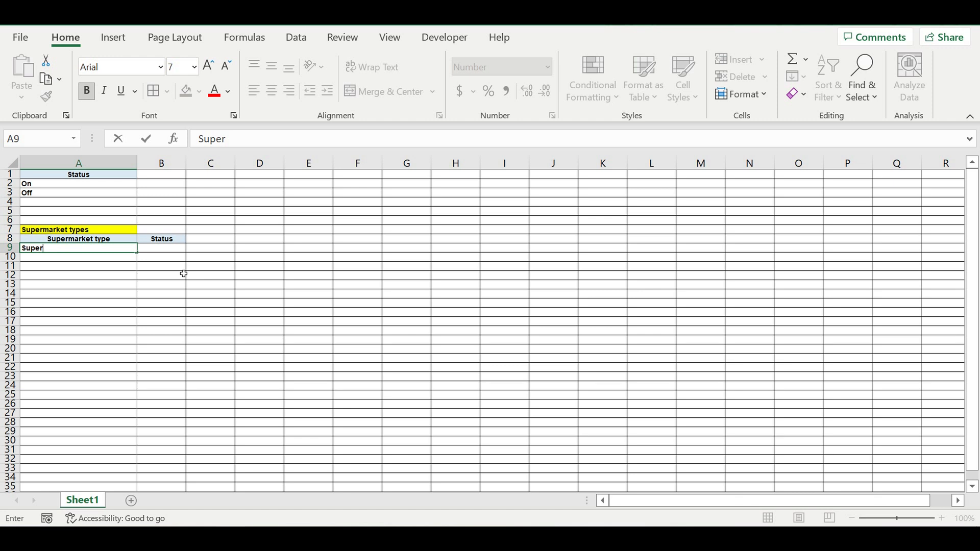
text(market type 1)
key(Return)
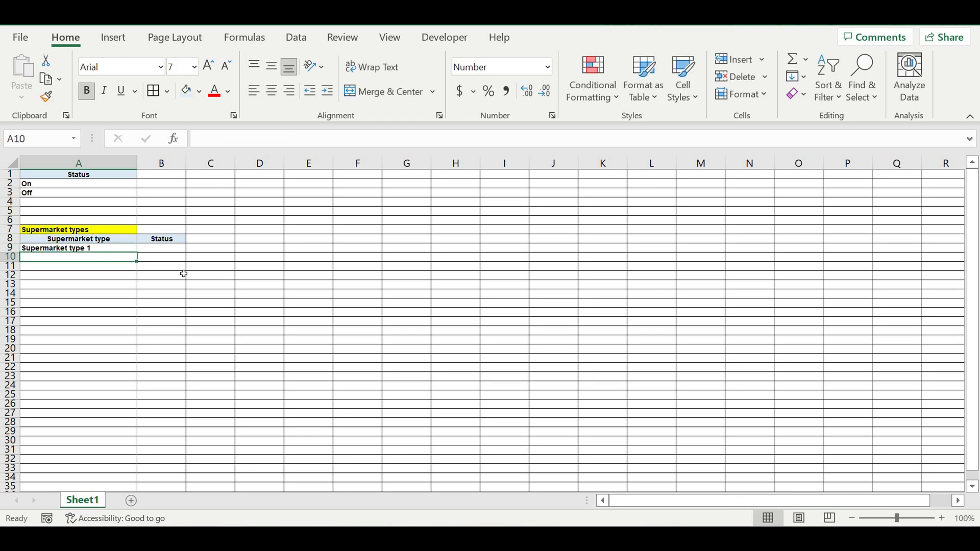
Step: Extend the series from A9 down to A14 so it runs through "Supermarket type 6"
click(76, 248)
drag(136, 253, 132, 305)
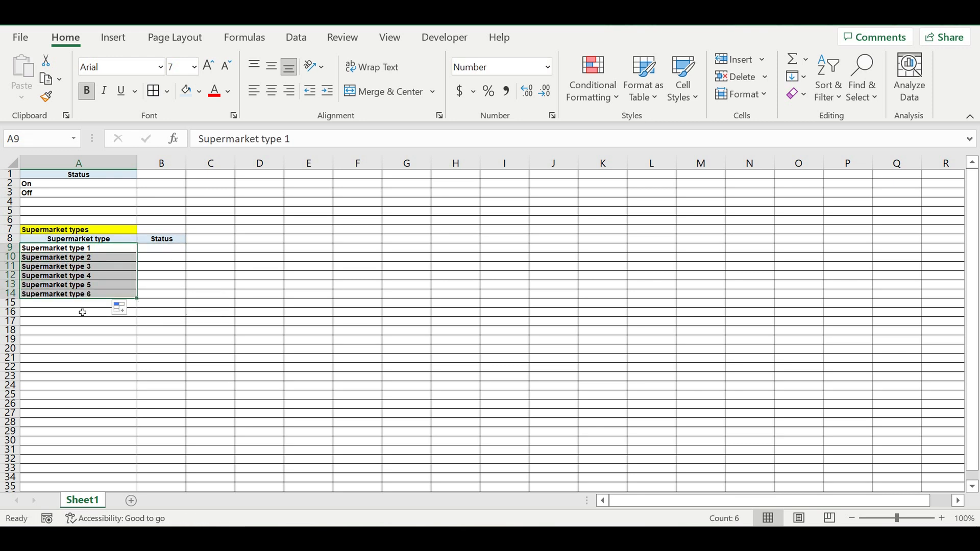
click(79, 310)
Step: Fill the whole of row 15 with black as a divider below the supermarket types
click(11, 303)
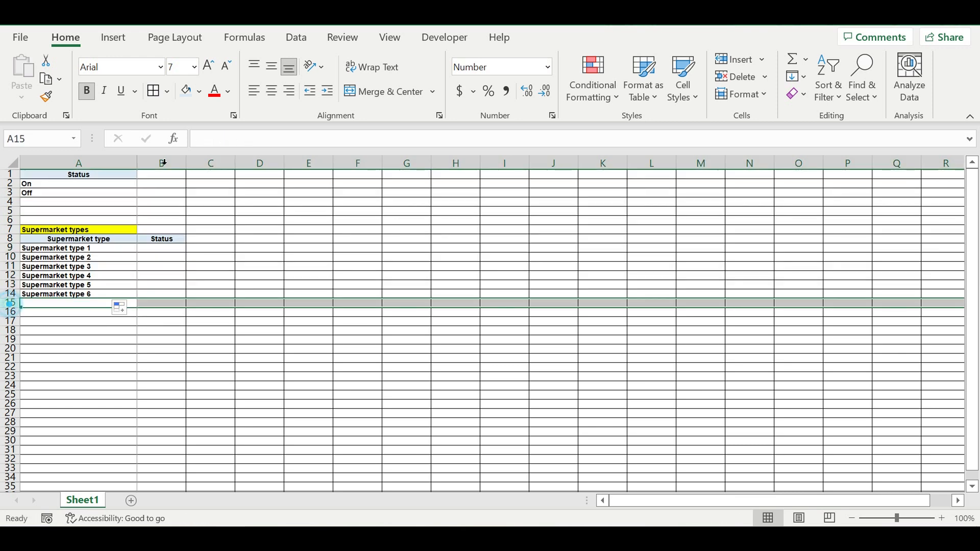
click(199, 92)
click(199, 130)
click(255, 221)
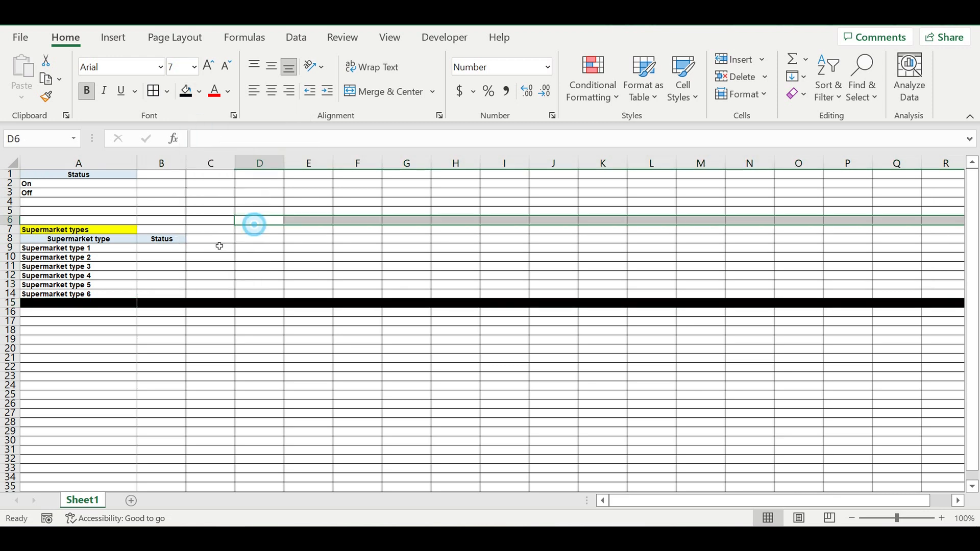
Step: Add List data validation to cell B9 with the source =$A$2:$A$3
click(165, 251)
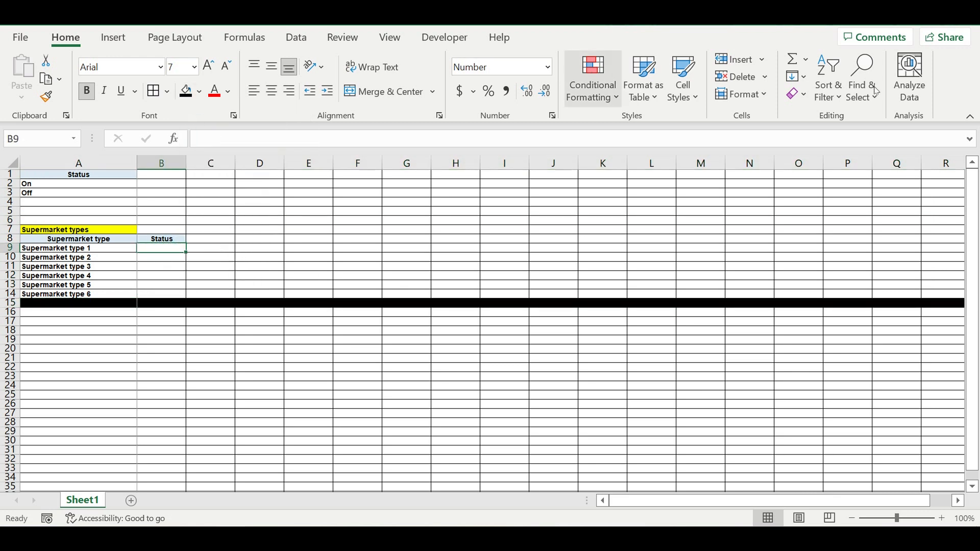
click(305, 41)
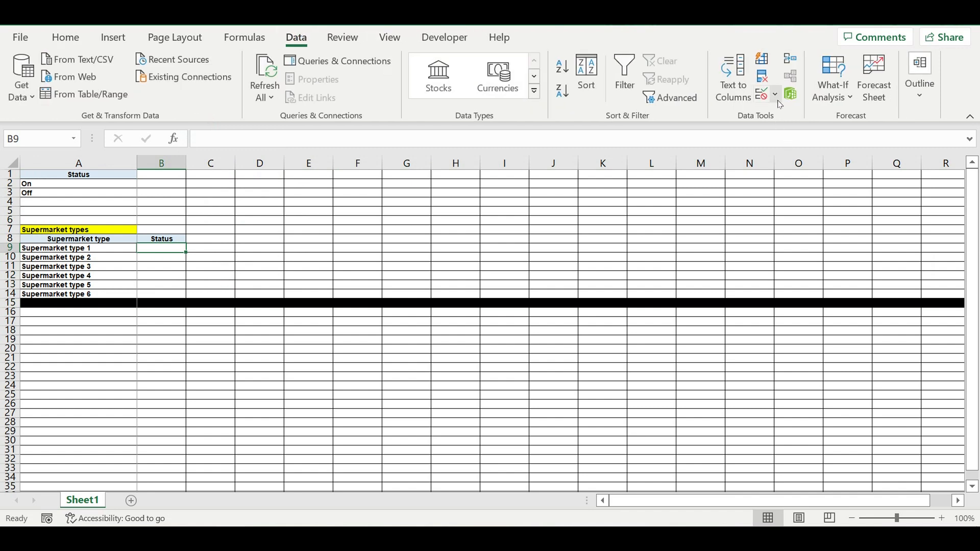
click(775, 94)
click(811, 115)
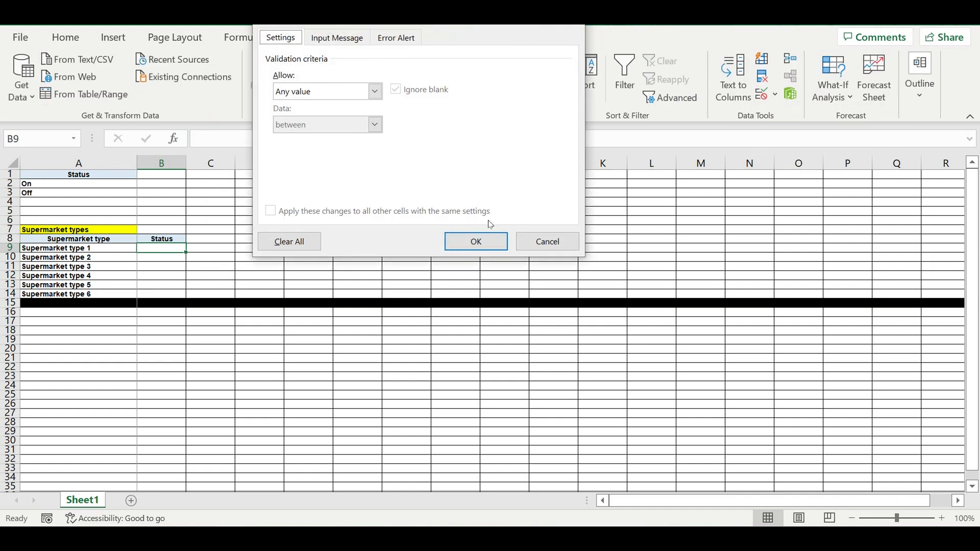
click(382, 92)
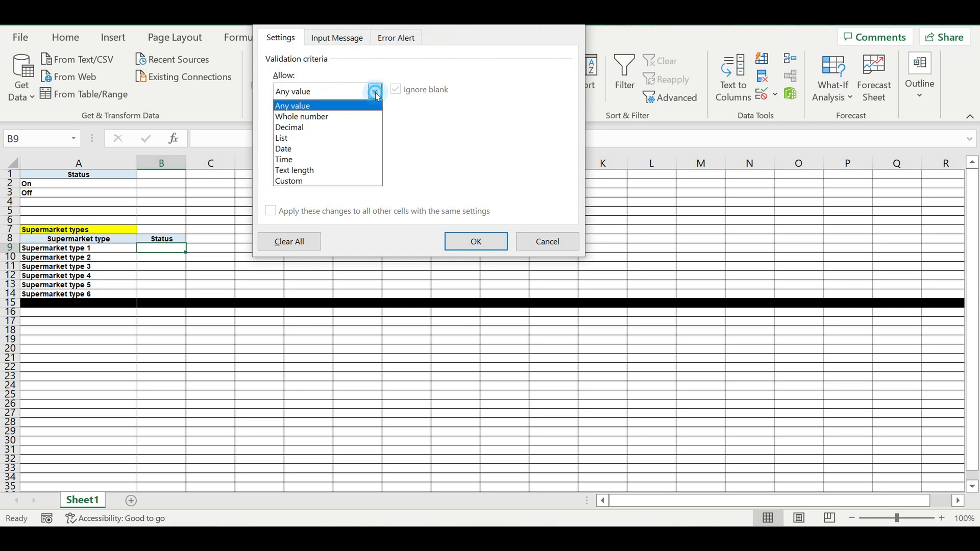
click(305, 138)
click(478, 157)
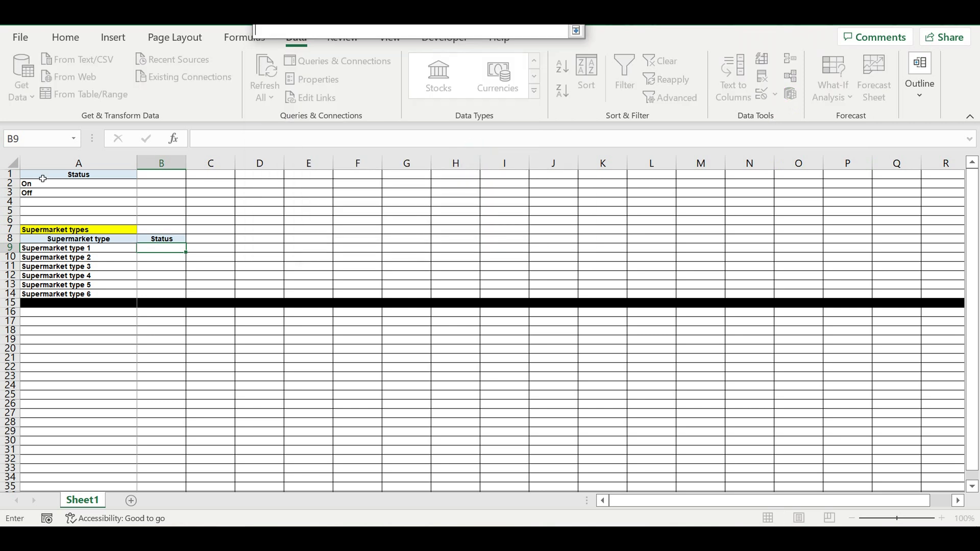
drag(42, 186, 40, 196)
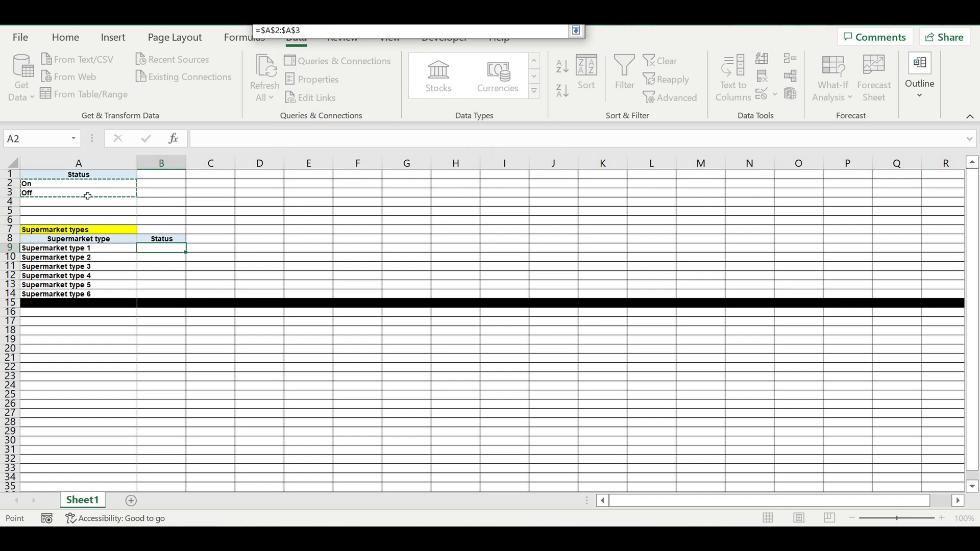
key(Return)
key(Return)
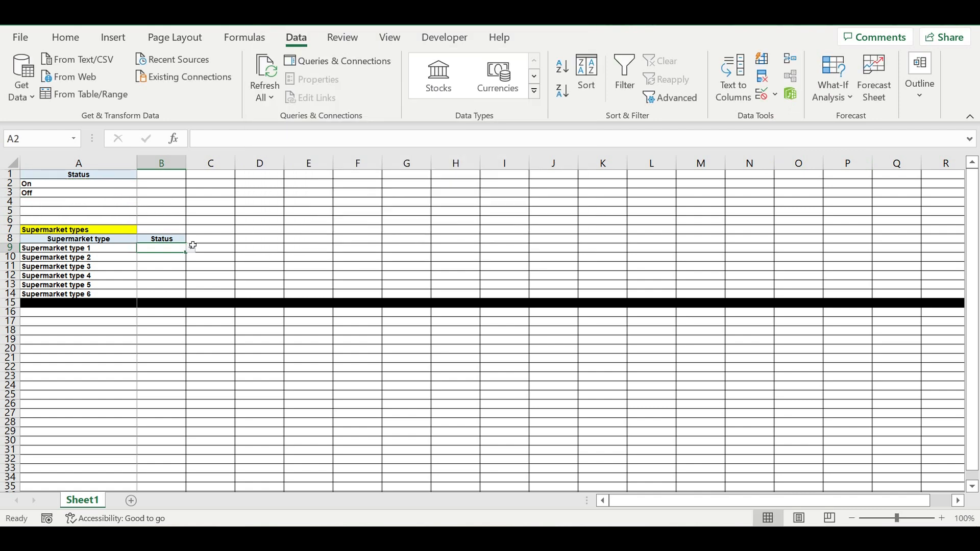
Step: Set the status in B9 to On and format the cell centred with a light blue fill and white font
click(191, 249)
click(171, 258)
click(70, 39)
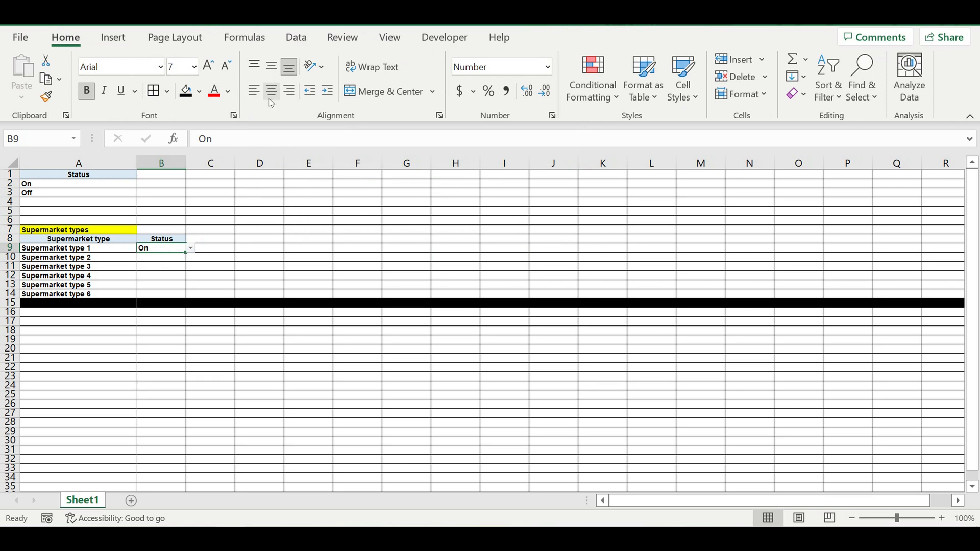
click(199, 92)
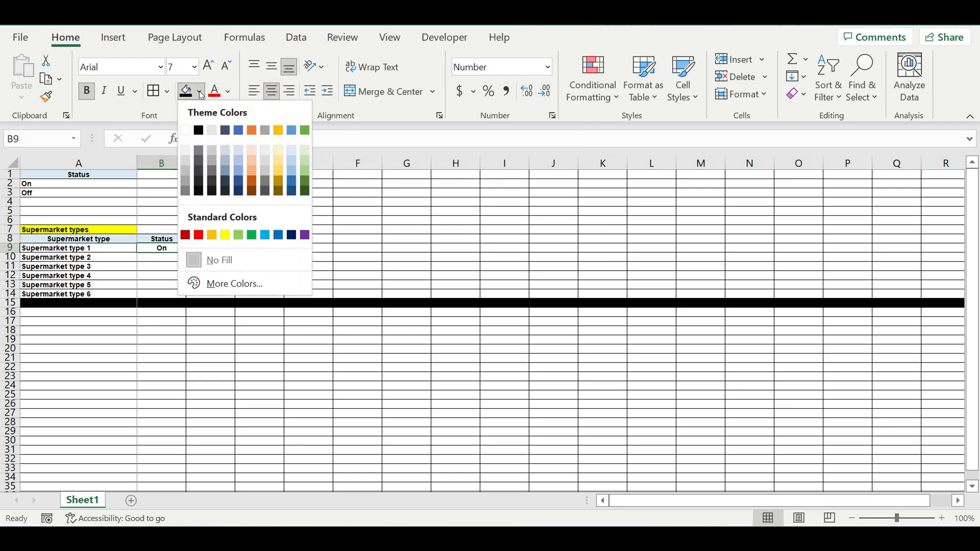
click(265, 236)
click(228, 92)
click(213, 153)
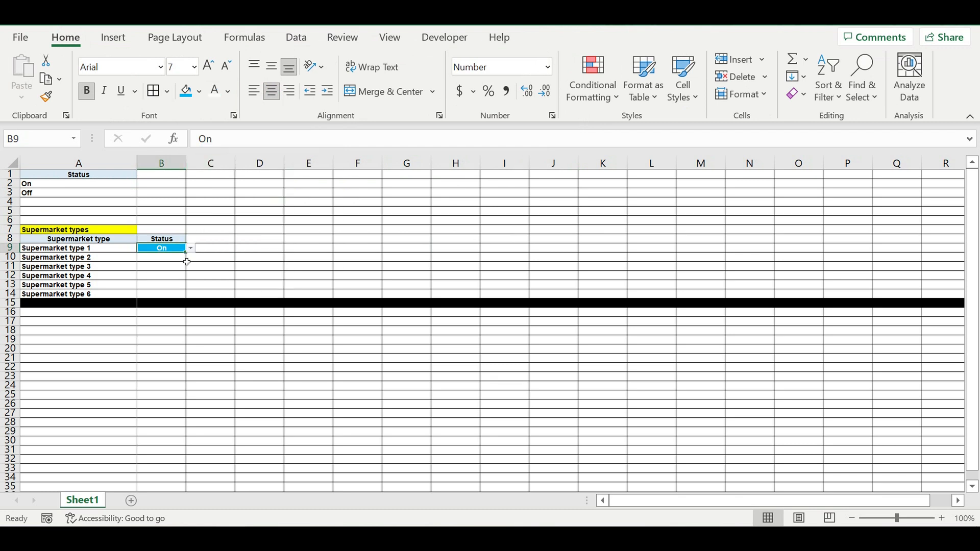
Step: Copy B9 down to B14 and give A9:A14 the same light blue fill and white font
drag(192, 259, 194, 297)
click(255, 255)
drag(74, 250, 71, 294)
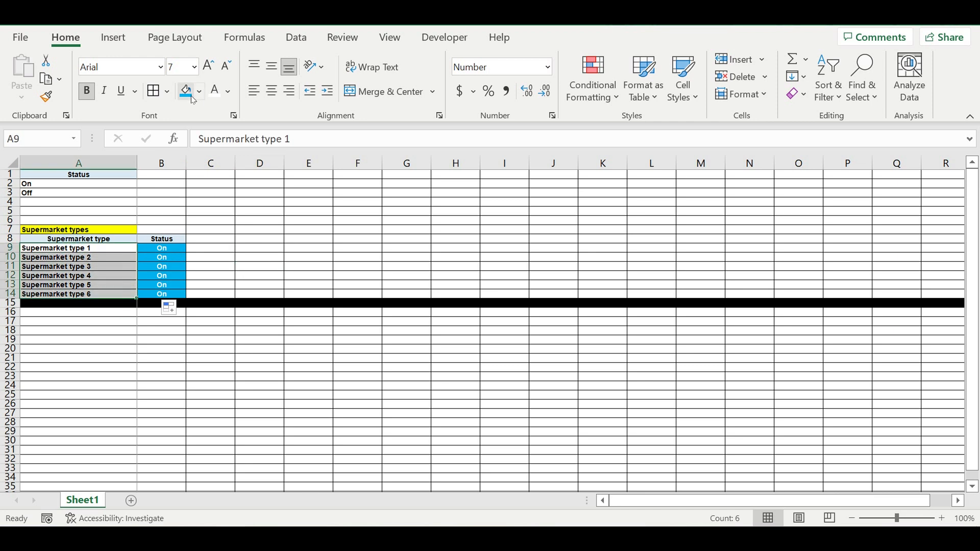
click(185, 91)
click(215, 91)
click(259, 237)
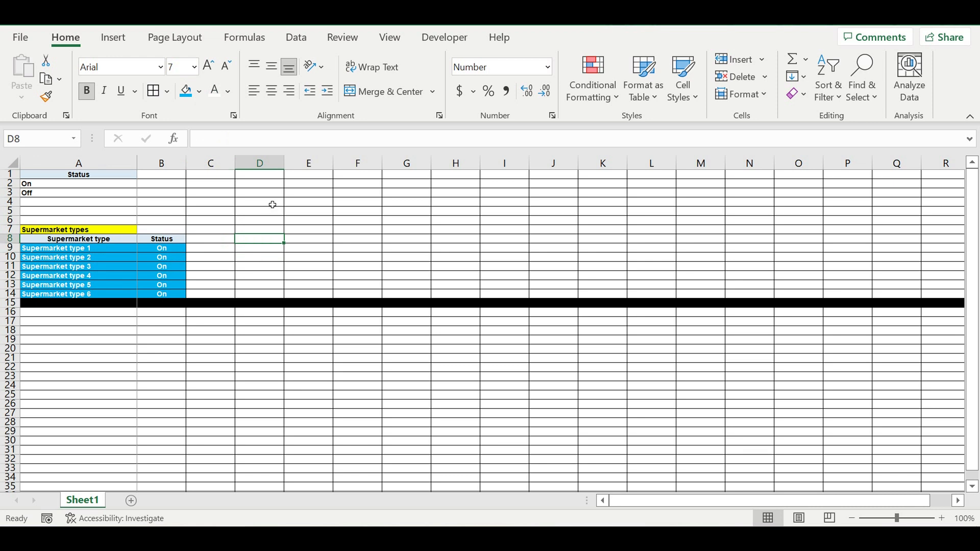
Step: Copy the Status header from B8 into C8 and replace its text with "Check ($)"
click(219, 247)
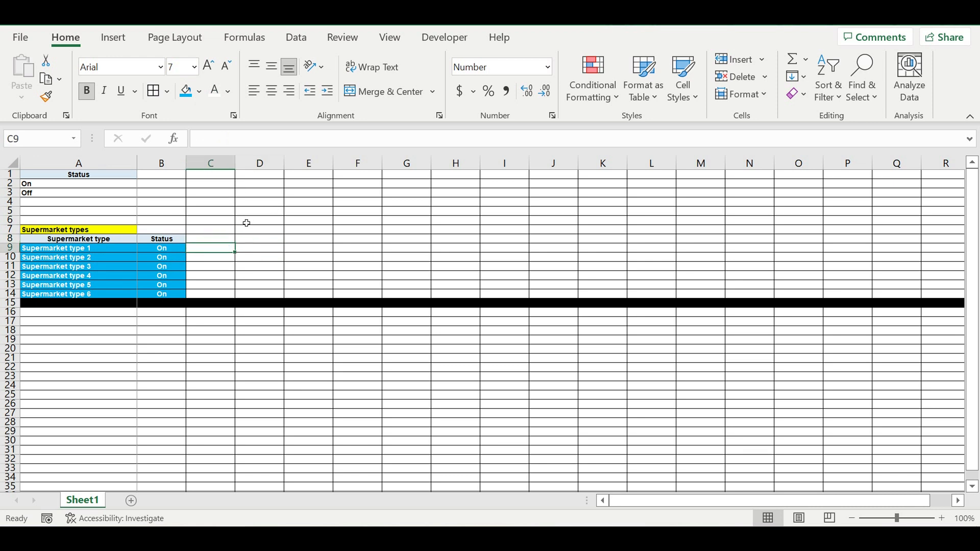
click(272, 239)
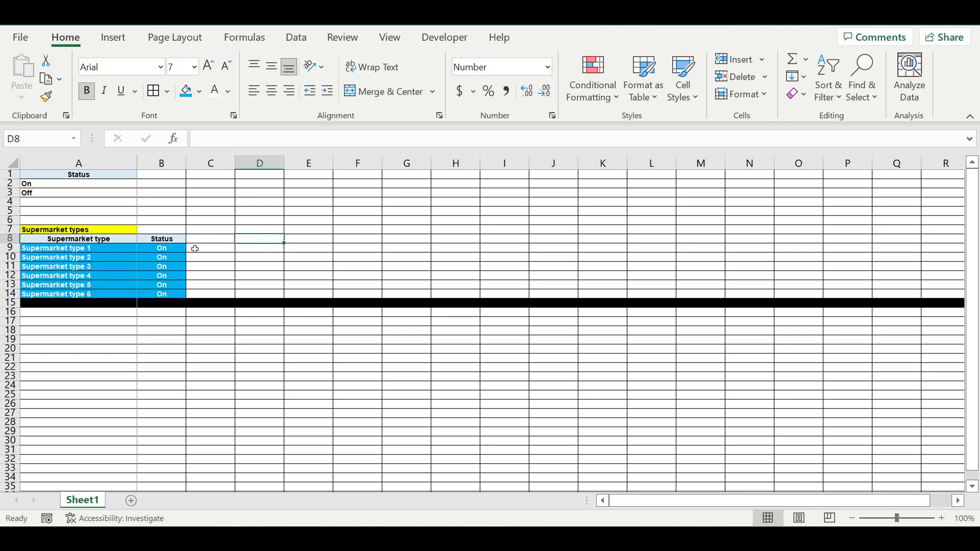
click(174, 238)
drag(186, 243, 238, 246)
click(225, 244)
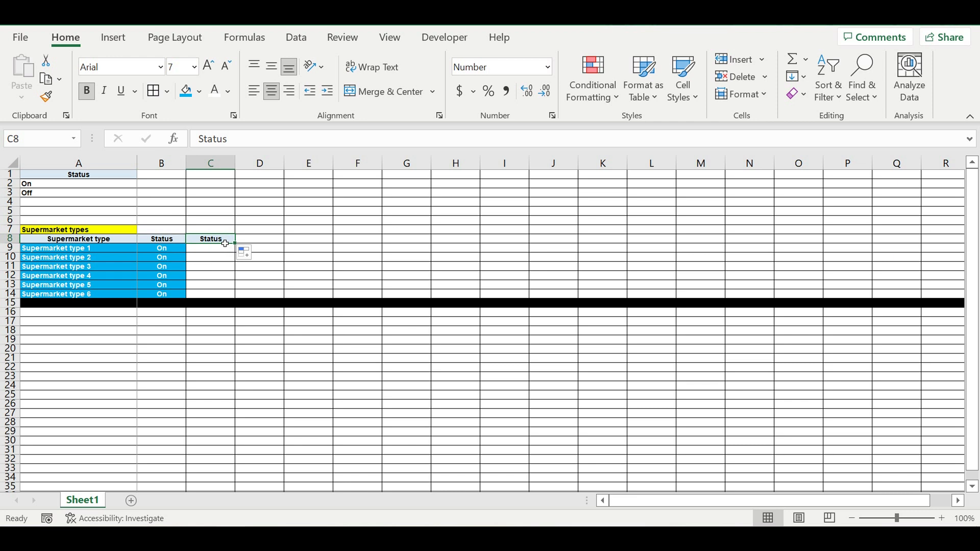
text(Check ($))
key(Return)
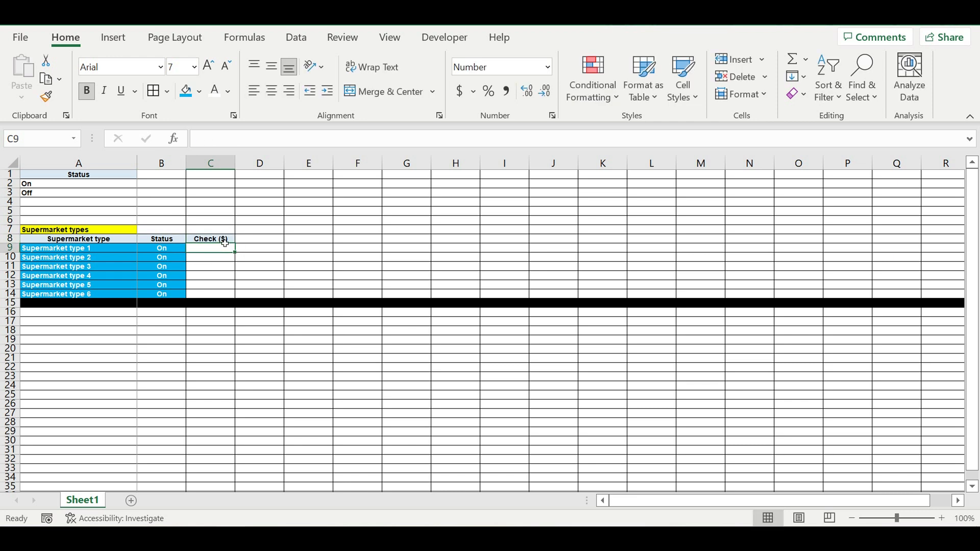
Step: Enter the check values 30, 40, 50, 60, 70 and 80 in cells C9 to C14
click(323, 258)
click(219, 248)
text(30)
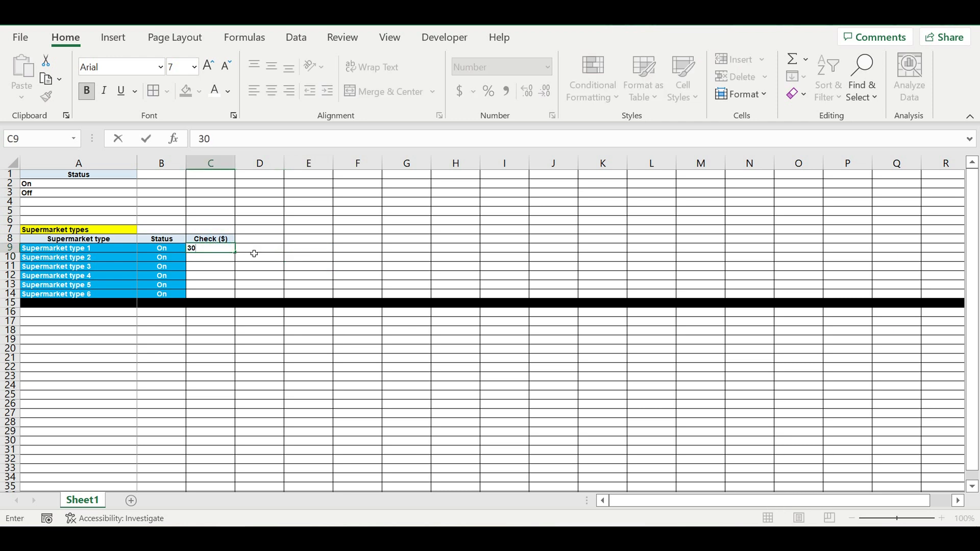
key(Return)
text(4)
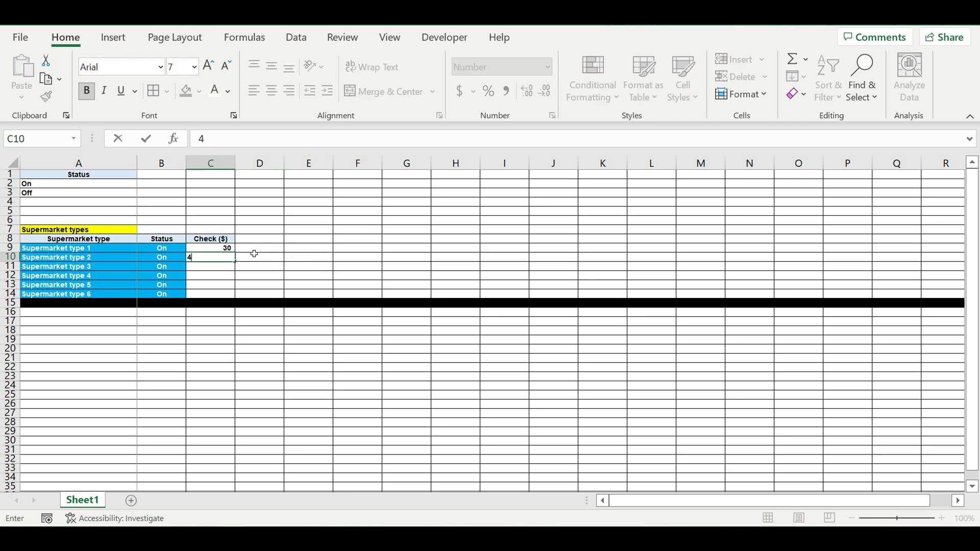
text(0)
key(Return)
text(50)
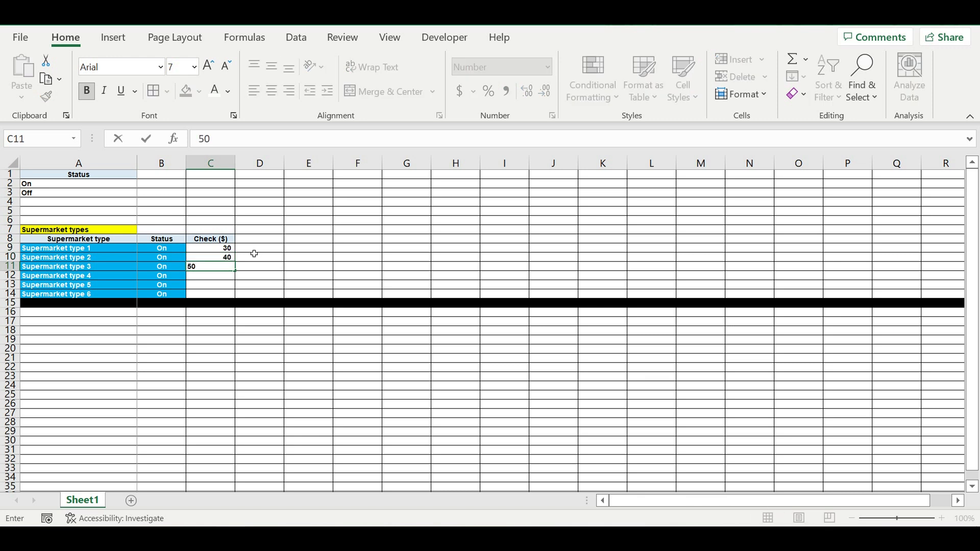
key(Return)
text(60)
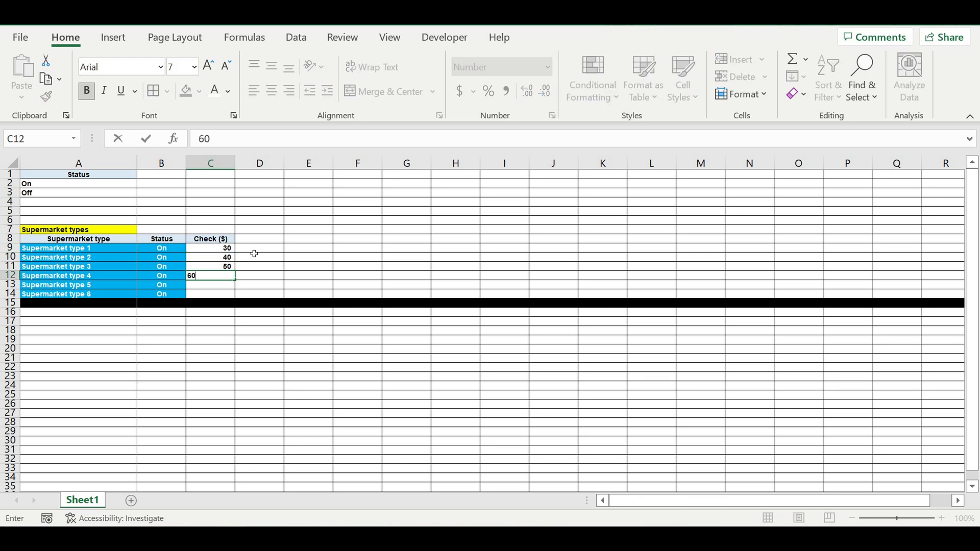
key(Return)
text(70)
key(Return)
text(80)
key(Return)
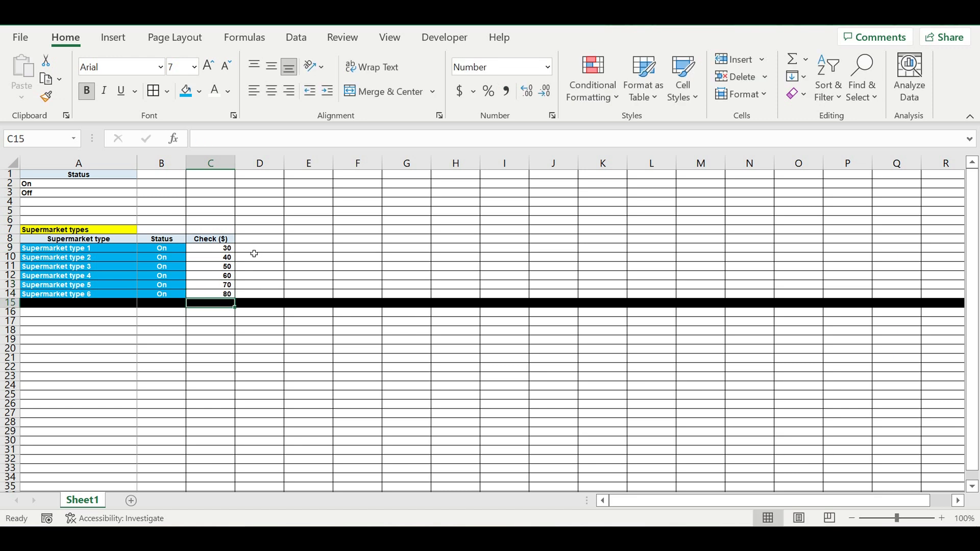
Step: Format C9:C14 with the light blue fill, white font and two decimal places
click(215, 250)
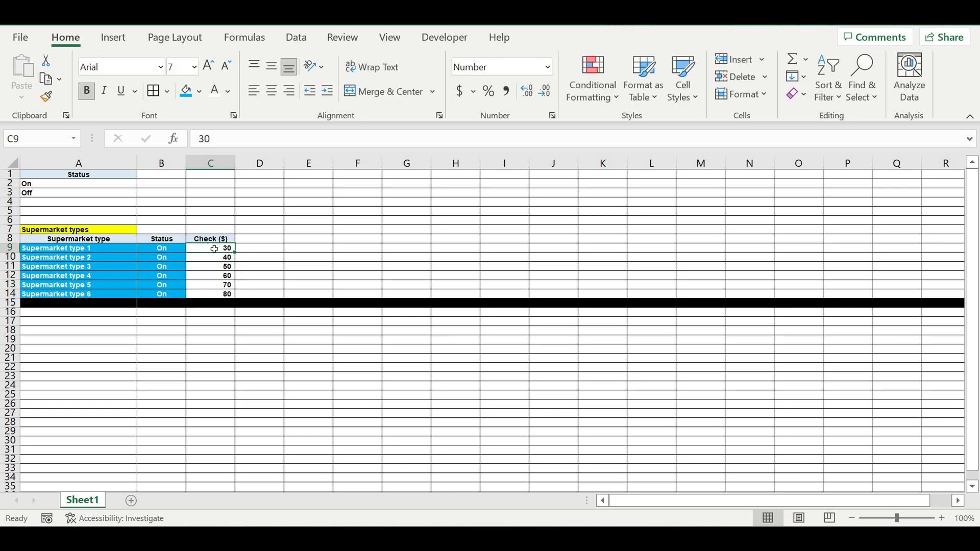
drag(214, 251, 214, 297)
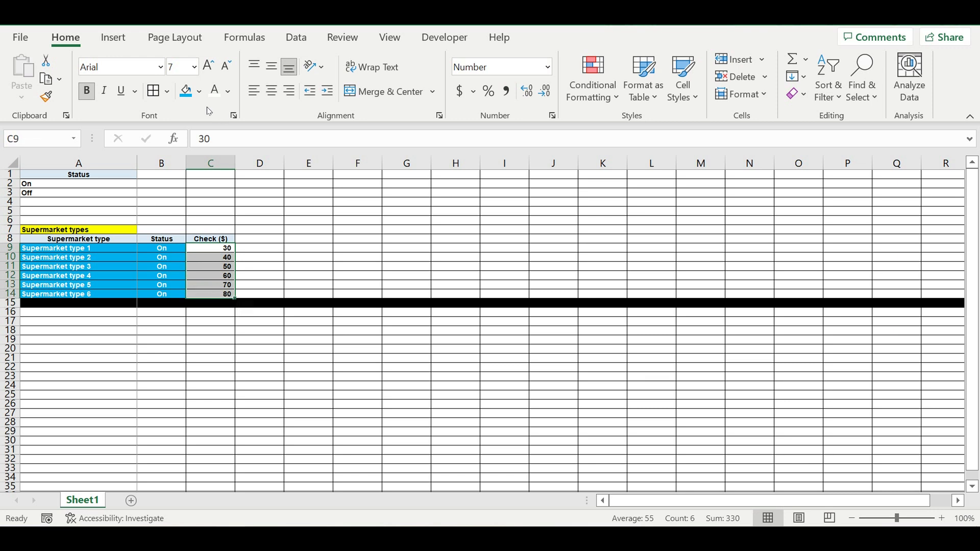
click(189, 97)
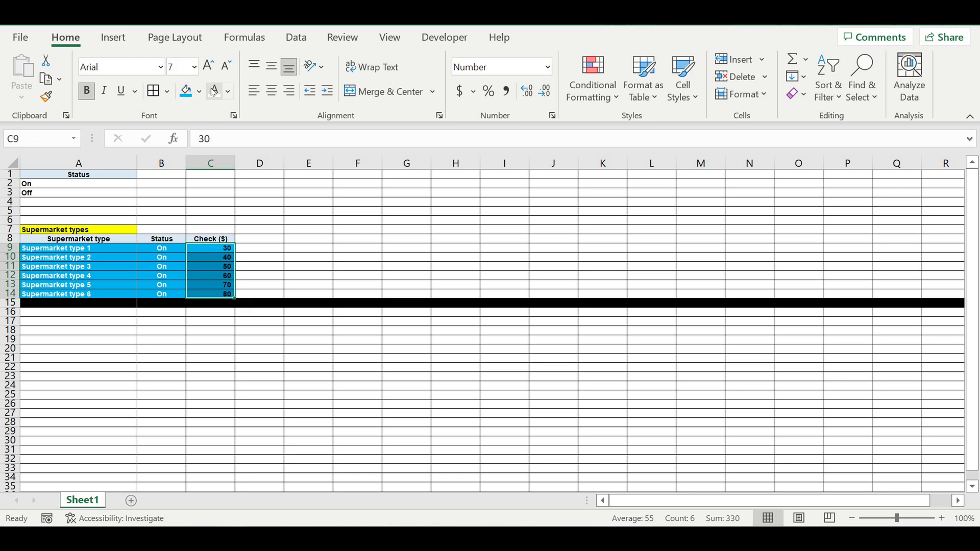
click(533, 94)
click(533, 93)
click(416, 231)
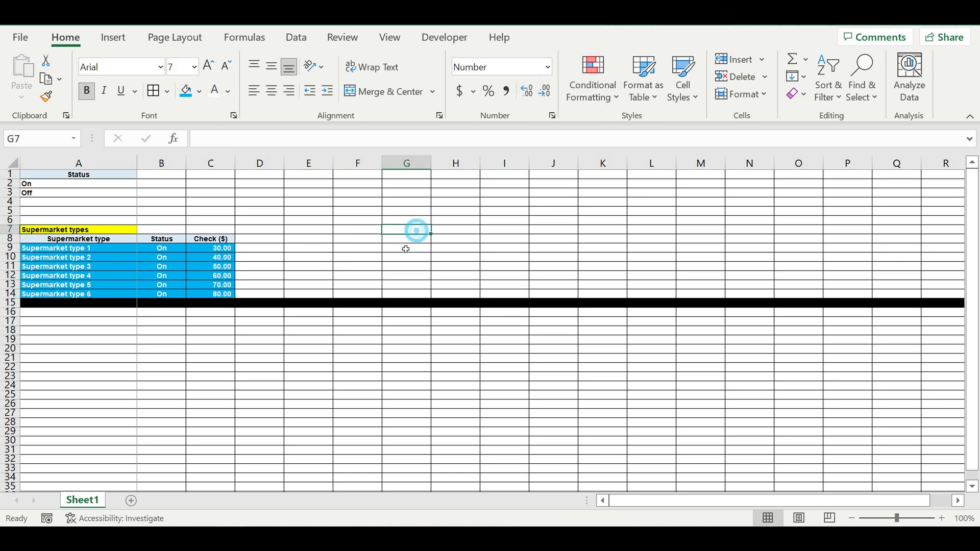
Step: Copy the header from C8 into D8, replace its text with "Coeff to Check" and autofit column D
click(208, 239)
drag(242, 249, 271, 249)
click(263, 260)
click(263, 240)
click(262, 240)
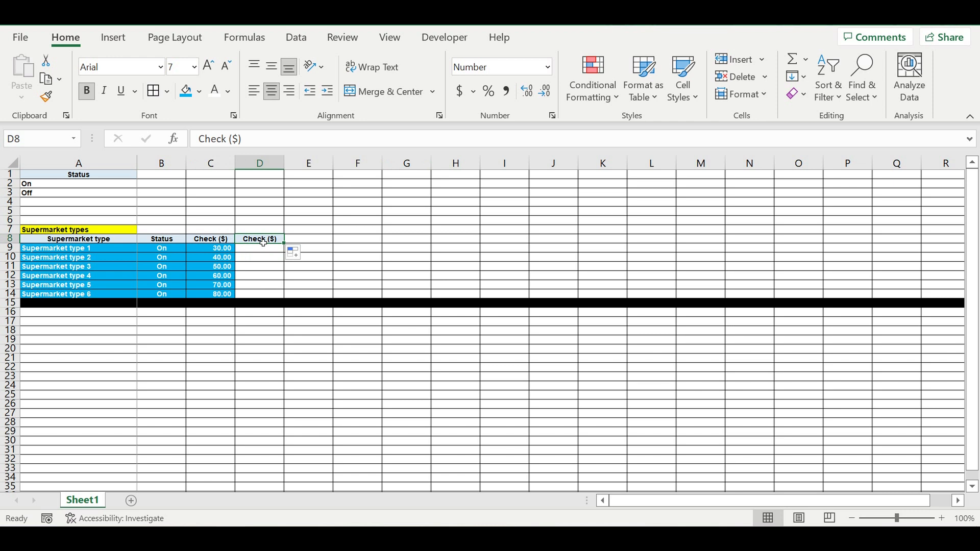
text(Co)
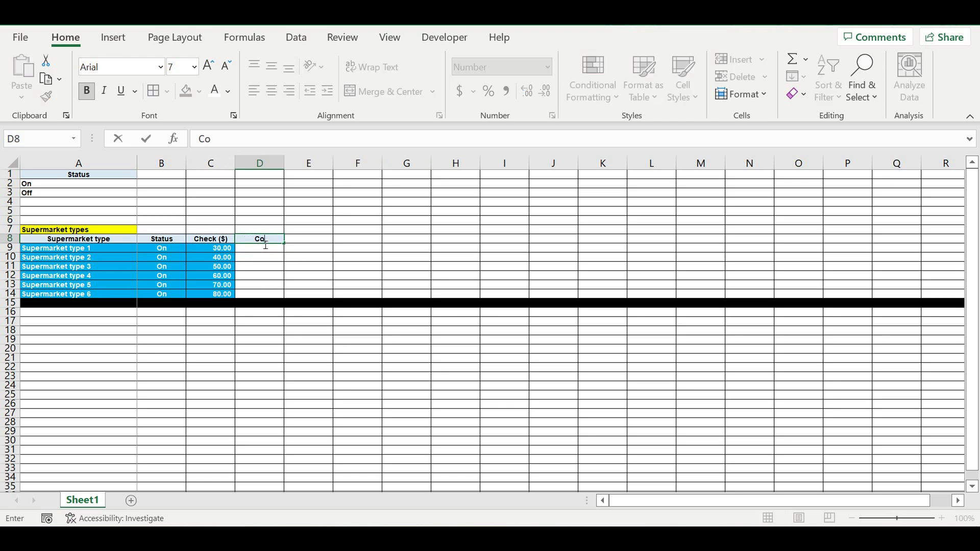
text(eff to Check)
key(Return)
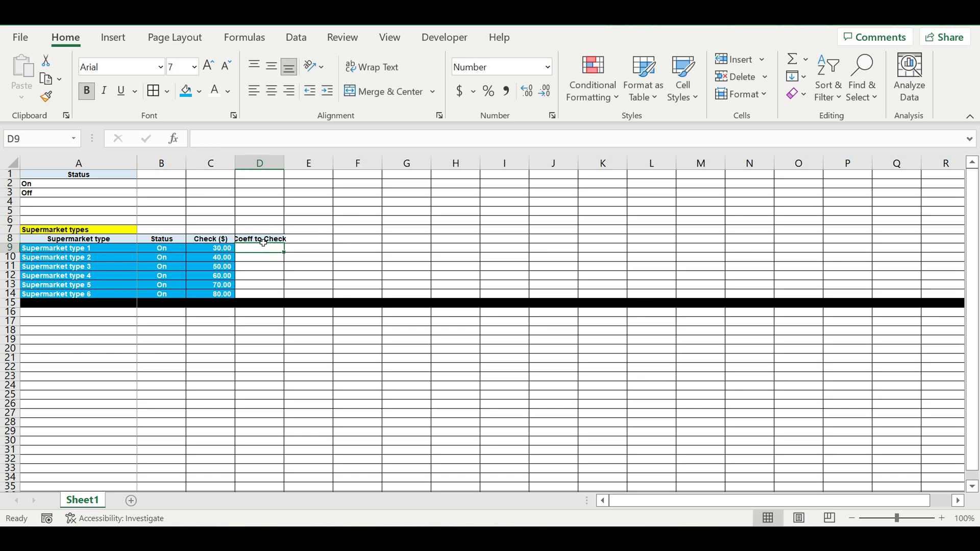
double_click(284, 163)
click(310, 247)
Step: Format cell D9 as a percentage and enter 100%
click(273, 247)
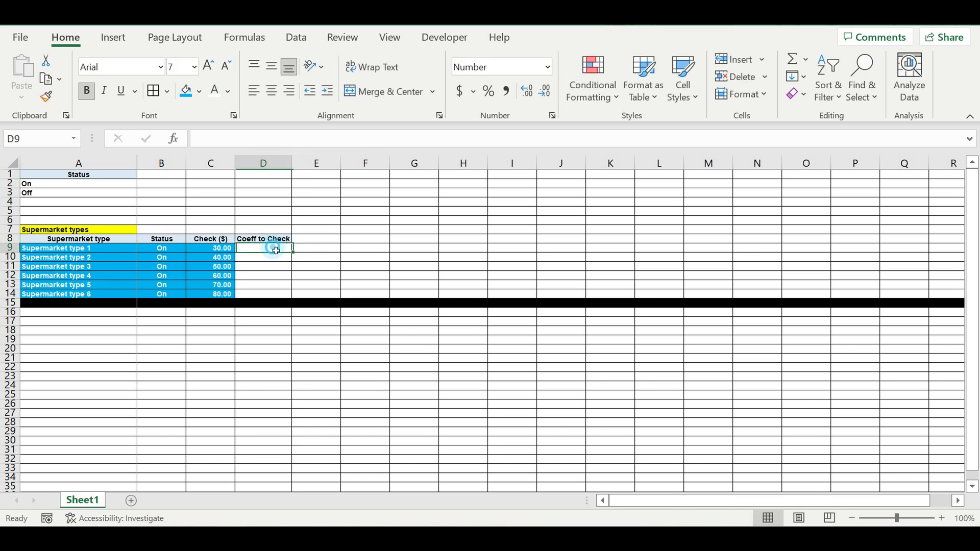
click(488, 90)
text(100)
click(403, 217)
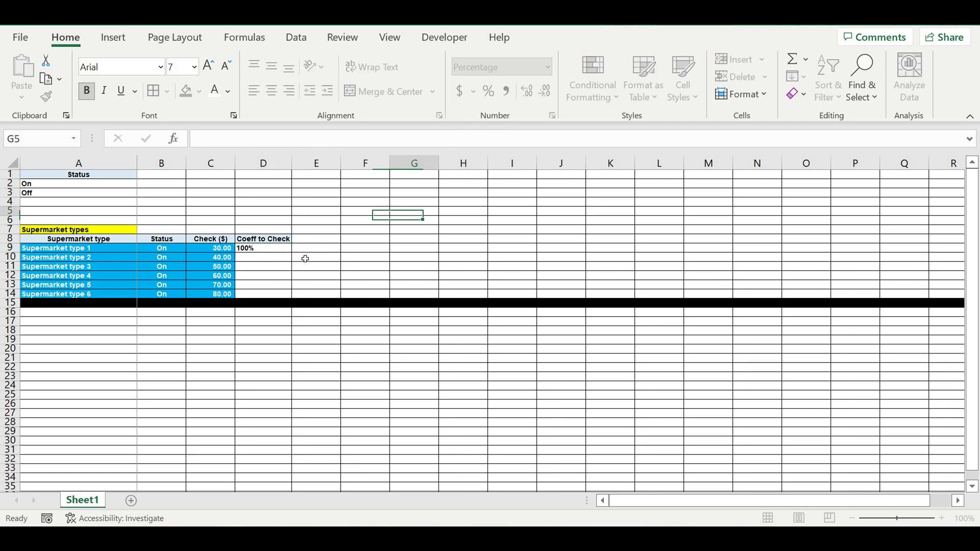
Step: Give D9 the light blue fill and white font and copy it down to D14
click(267, 249)
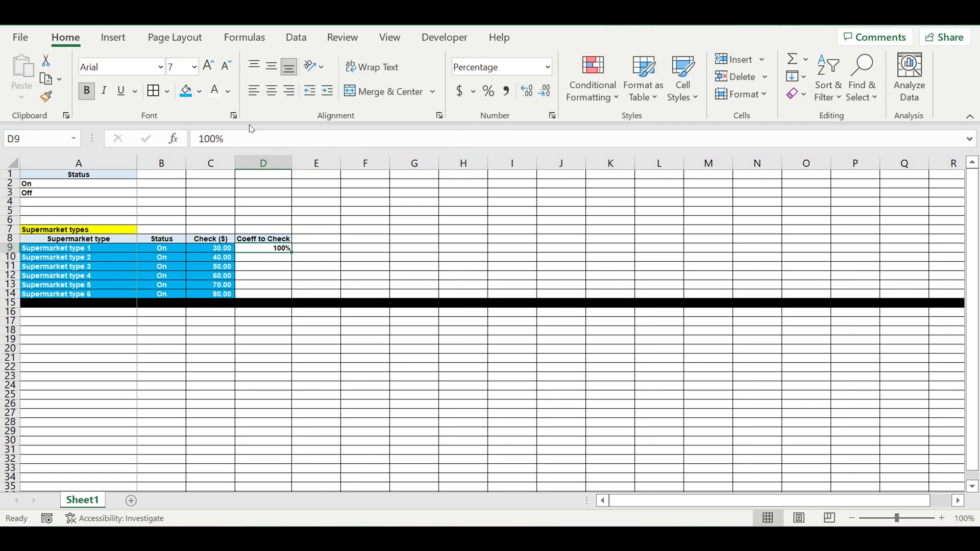
click(186, 91)
drag(296, 257, 291, 296)
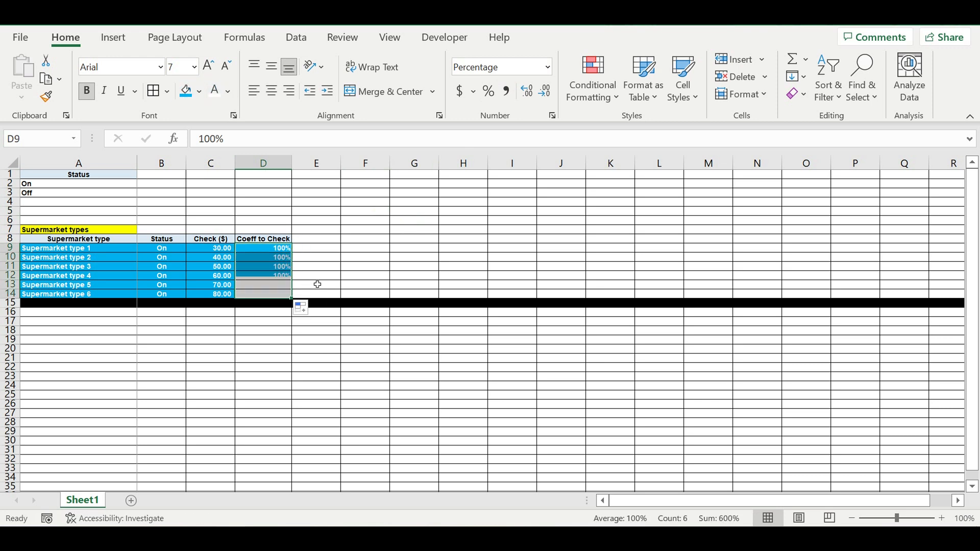
Step: Copy the header from D8 into E8 and replace its text with "Status (0/1)"
click(282, 241)
drag(293, 248, 327, 246)
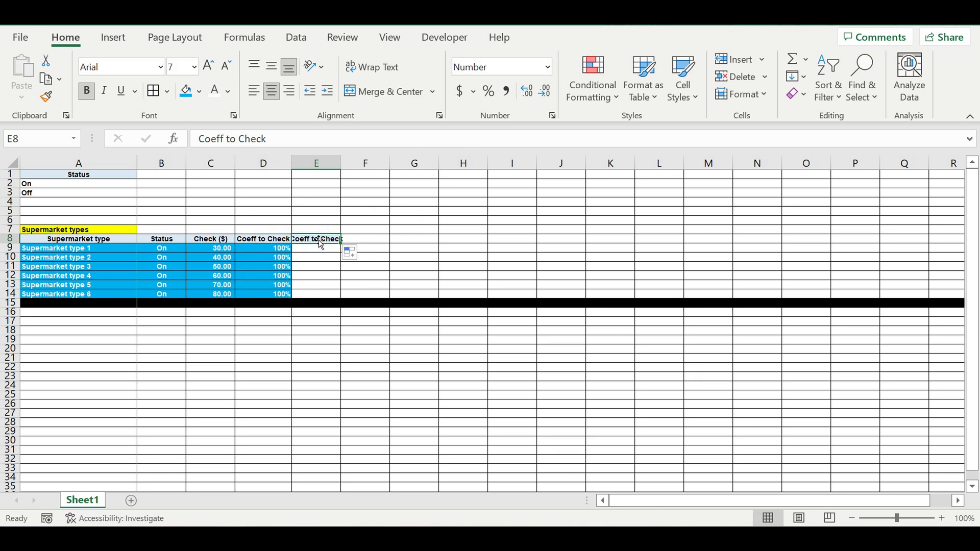
text(Stat)
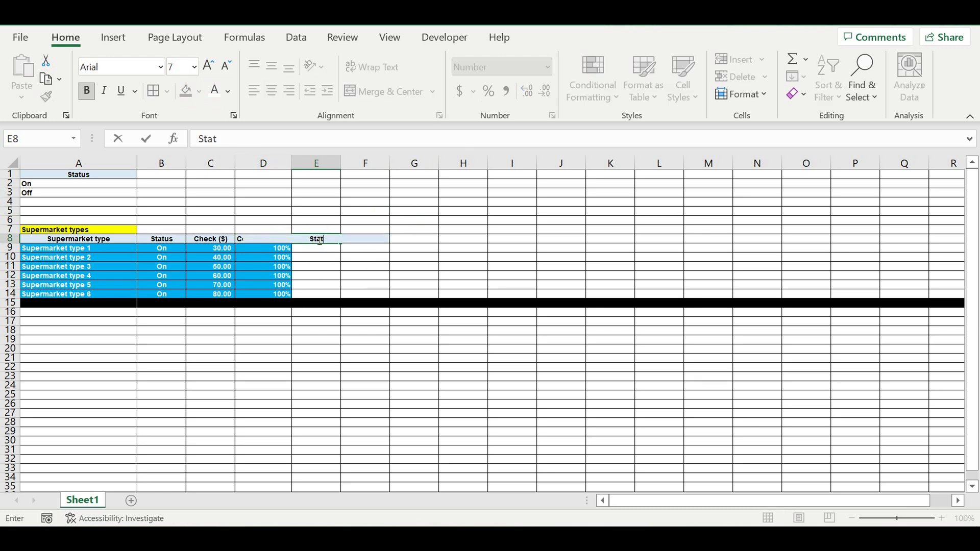
text(us (0/1))
key(Return)
Step: Enter the formula =IF(B9=$A$2,1,0) in cell E9 to convert the On/Off status to 1 or 0
text(=if()
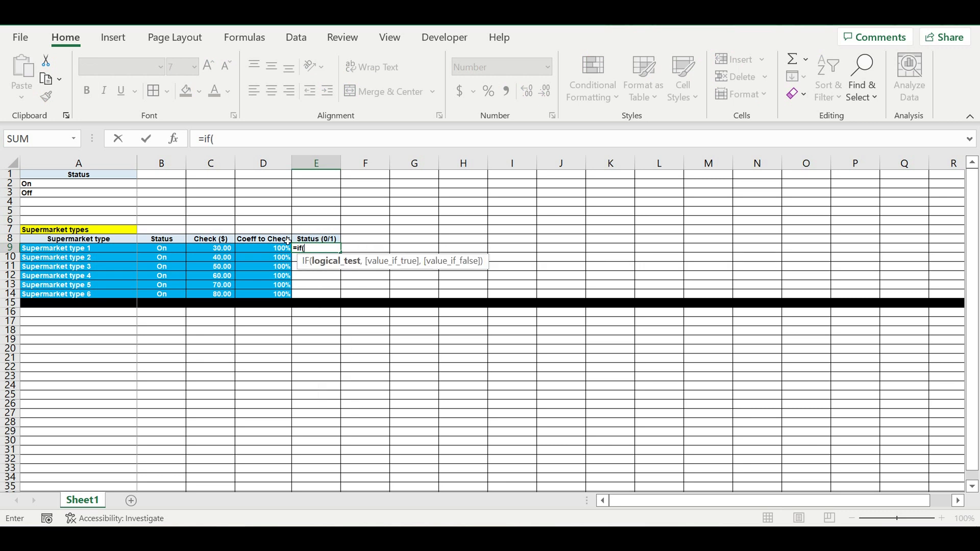
click(170, 251)
text(=)
click(45, 184)
click(231, 144)
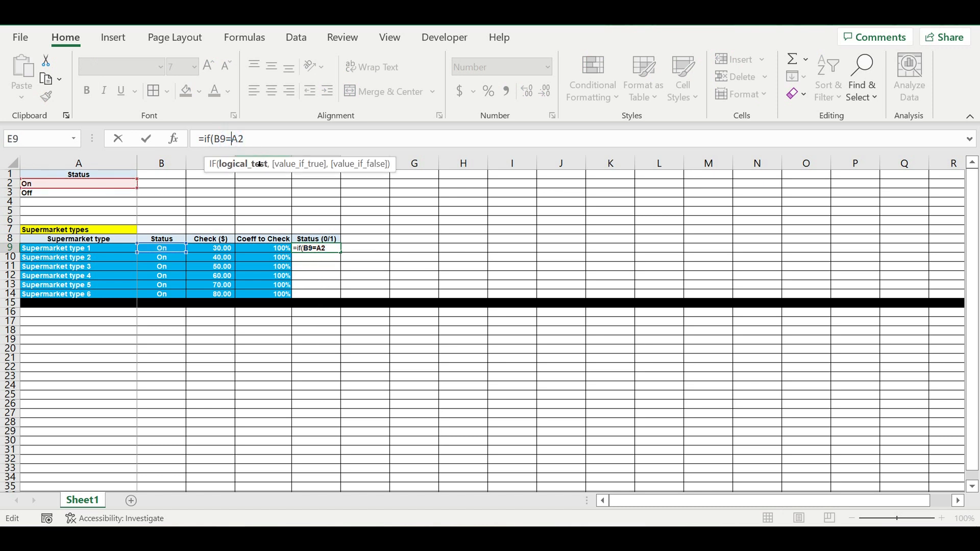
text($)
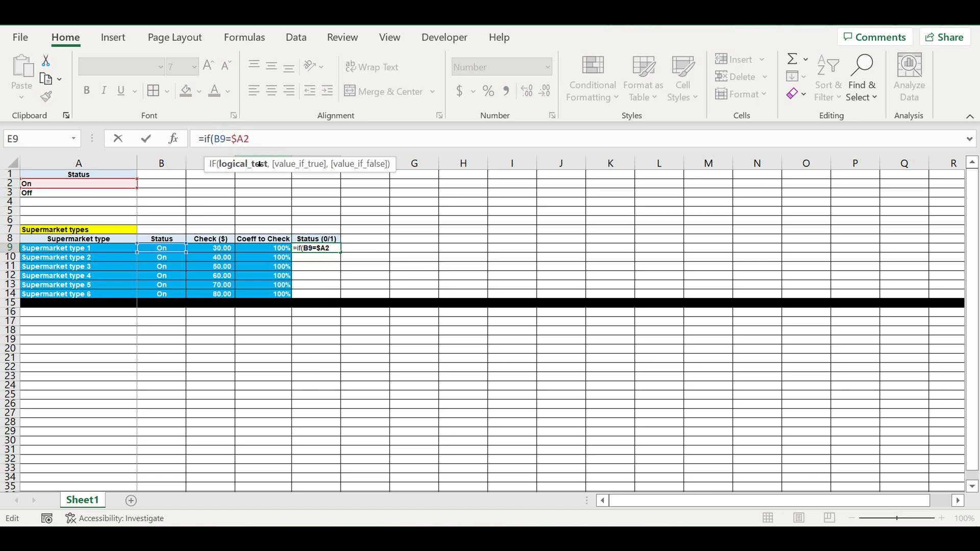
click(245, 139)
text($)
click(270, 139)
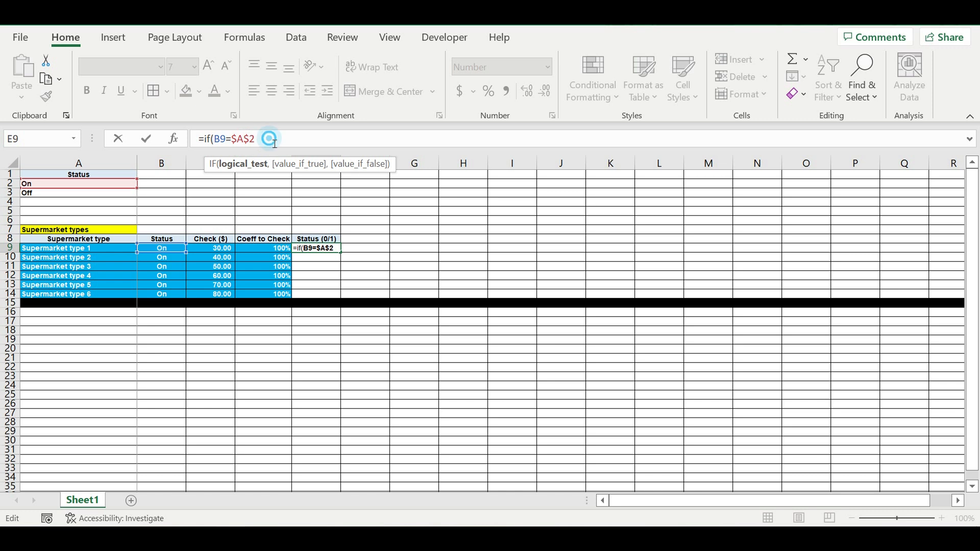
text(,1,)
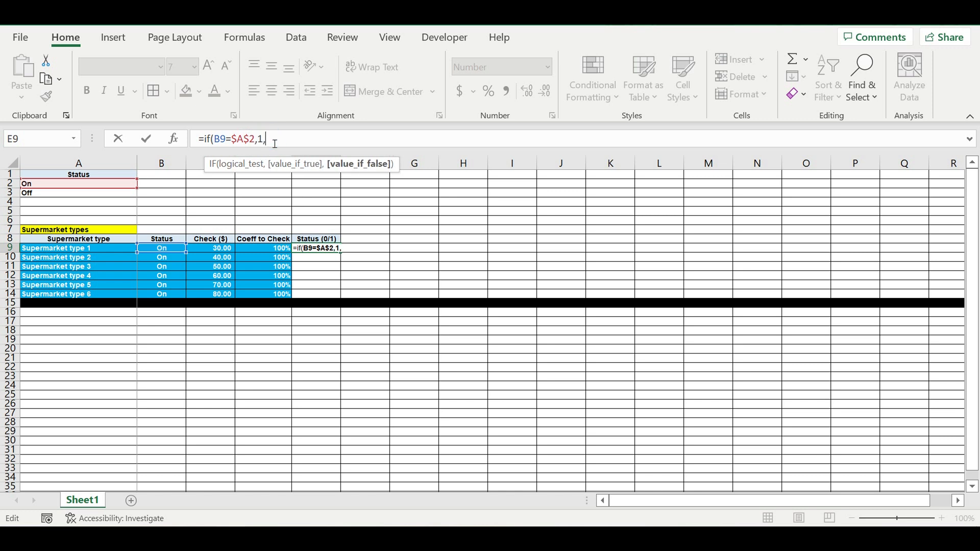
text(0))
key(Return)
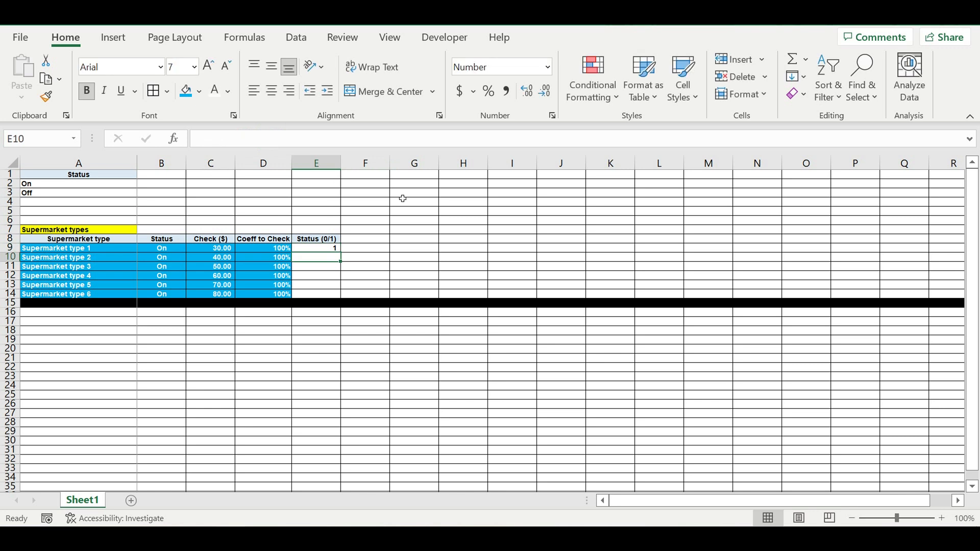
Step: Copy the status formula from E9 down to E14
click(327, 248)
drag(344, 256, 342, 298)
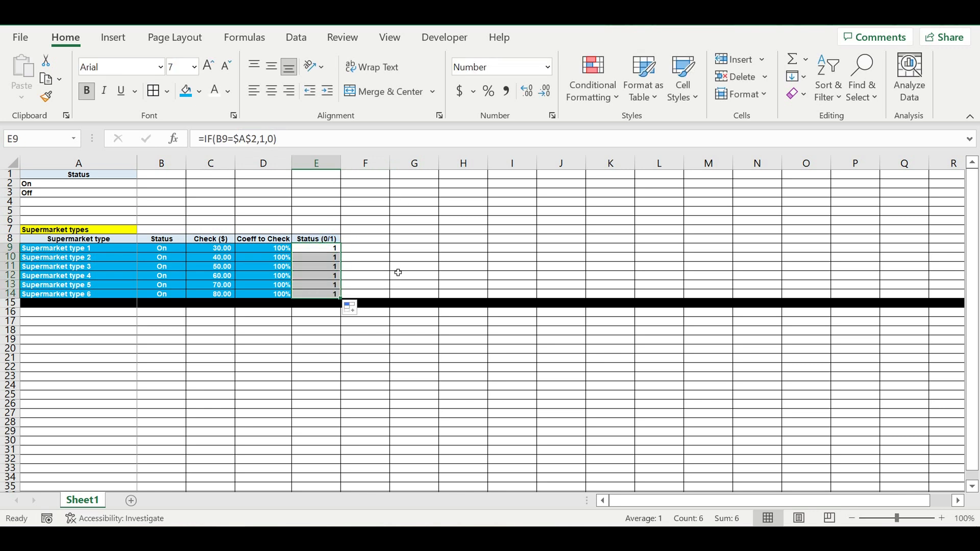
click(400, 268)
Step: Increase the indent of the supermarket type names in A9:A14
drag(83, 251, 85, 294)
click(329, 91)
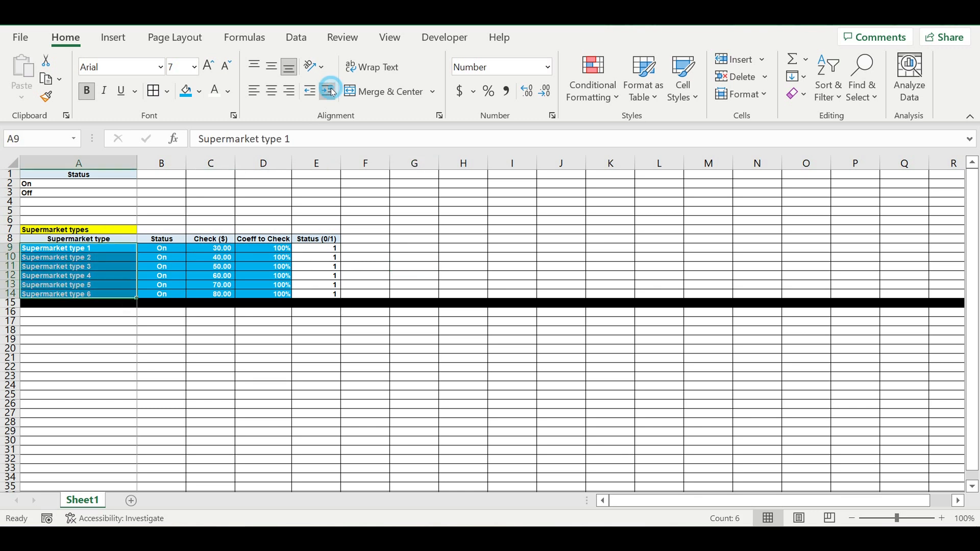
Step: Copy the header from E8 into F8, replace its text with "Check final ($)" and fit column F's width to it
click(425, 238)
key(Left)
key(Left)
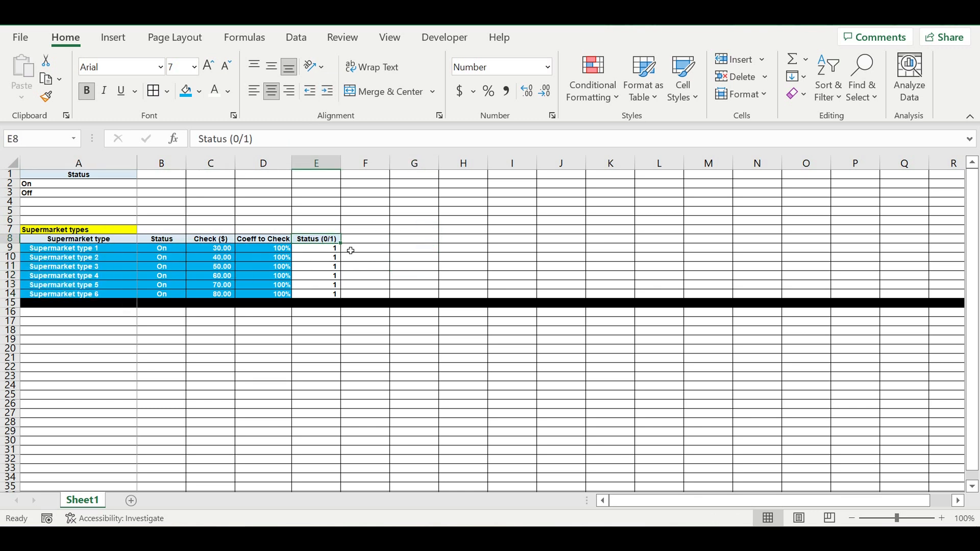
drag(343, 246, 388, 246)
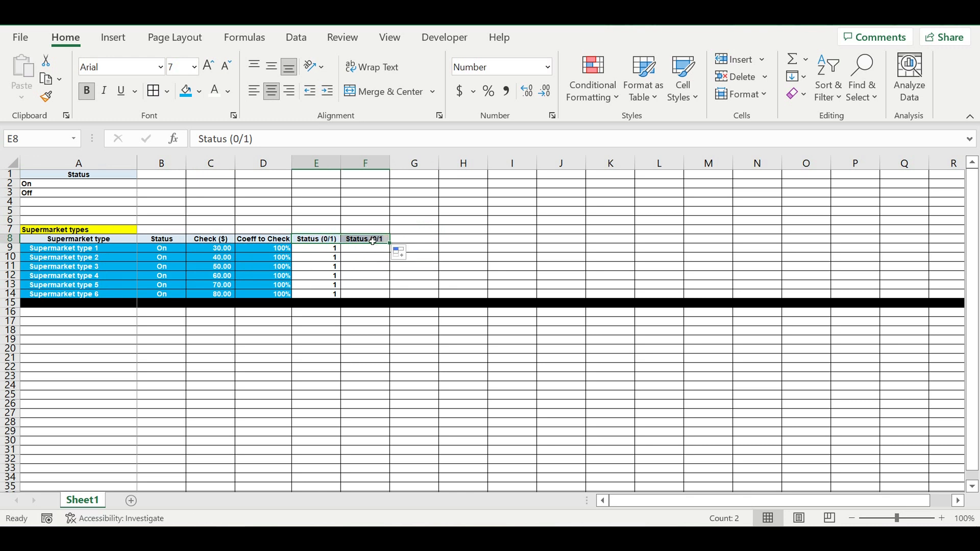
text(Che)
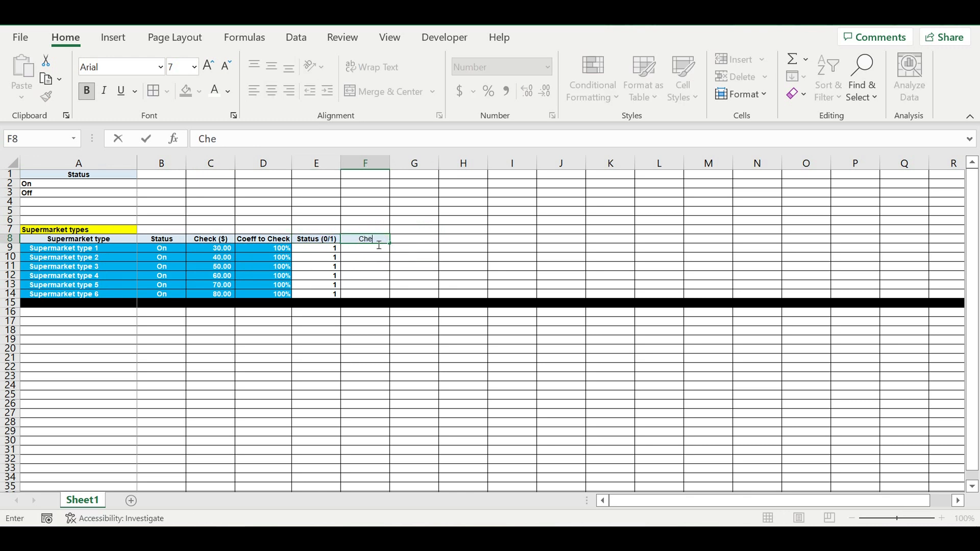
text(ck final ($))
key(Return)
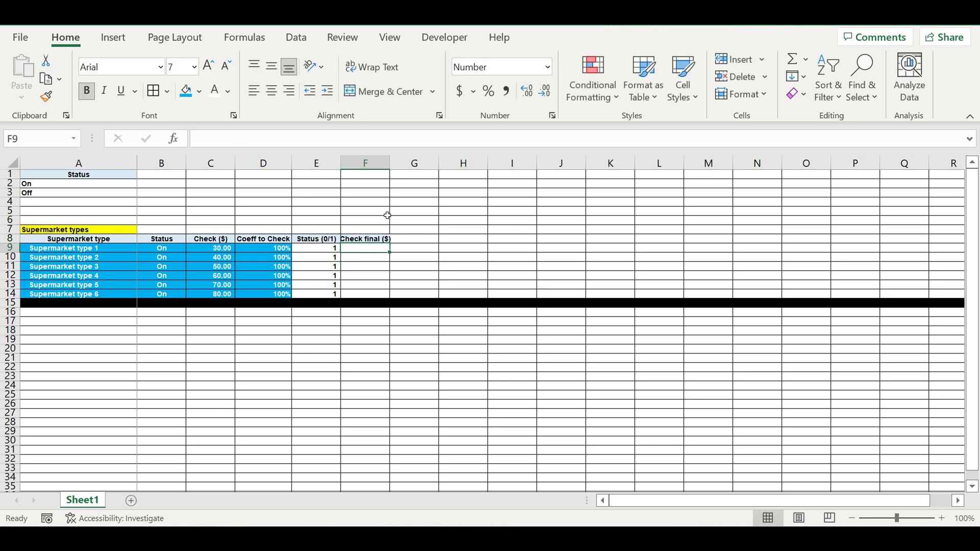
double_click(390, 162)
click(463, 258)
Step: Enter the formula =C9*E9*D9 in cell F9 to calculate the final check
click(380, 251)
text(=)
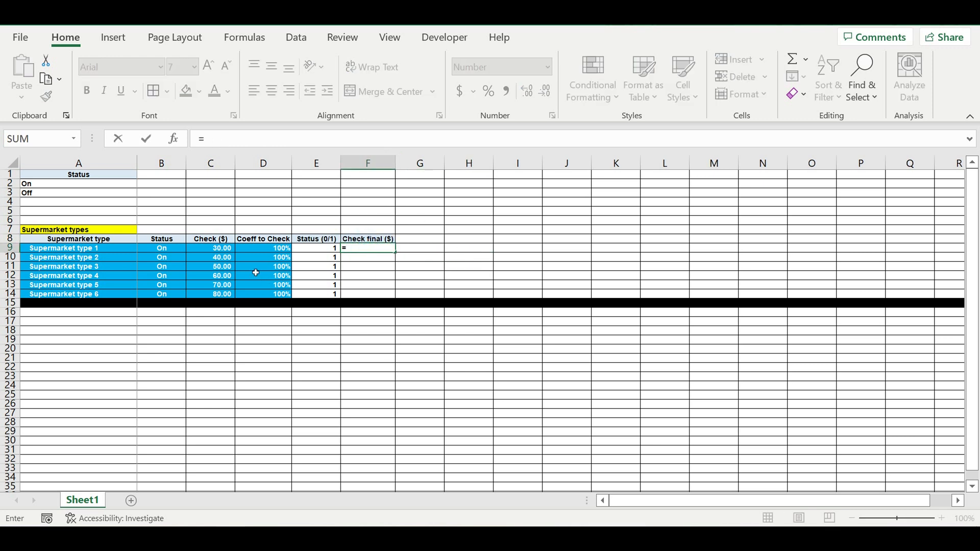
click(215, 249)
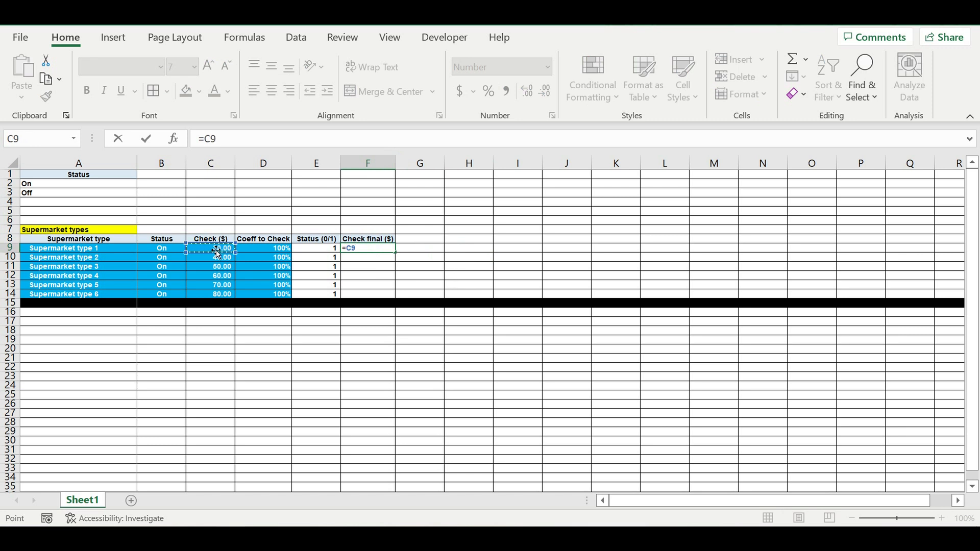
text(*)
click(317, 250)
text(*)
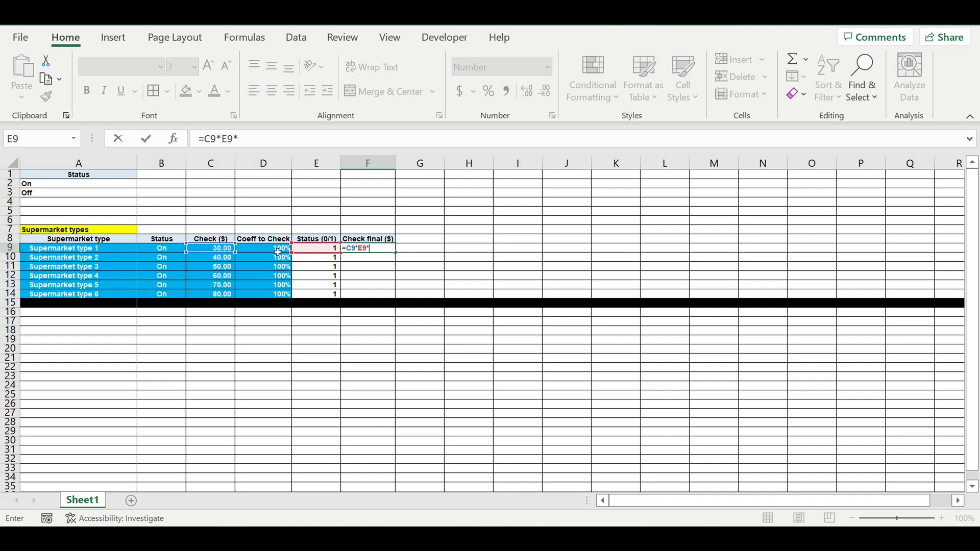
click(277, 252)
key(Return)
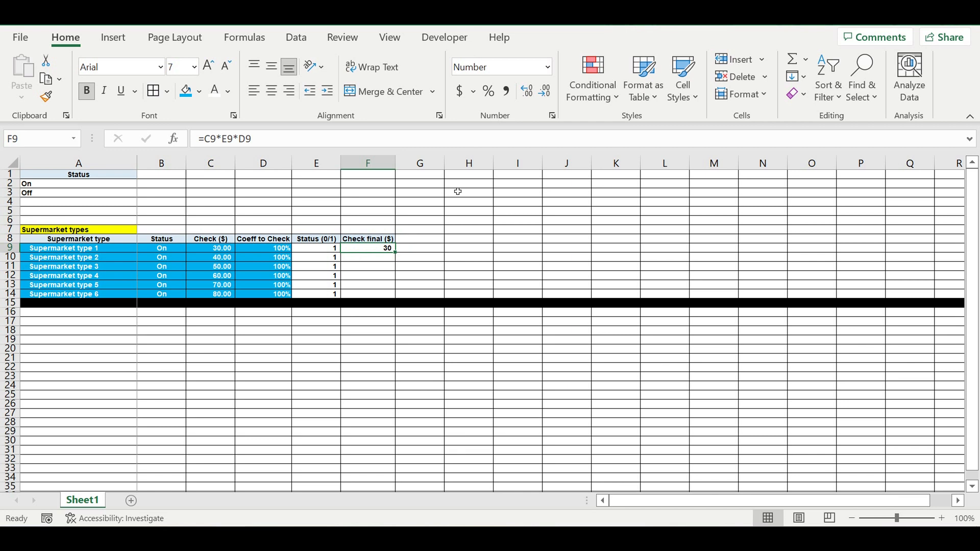
Step: Format F9 with two decimal places and copy its formula down to F14
click(526, 90)
click(526, 90)
drag(396, 257, 397, 296)
click(479, 267)
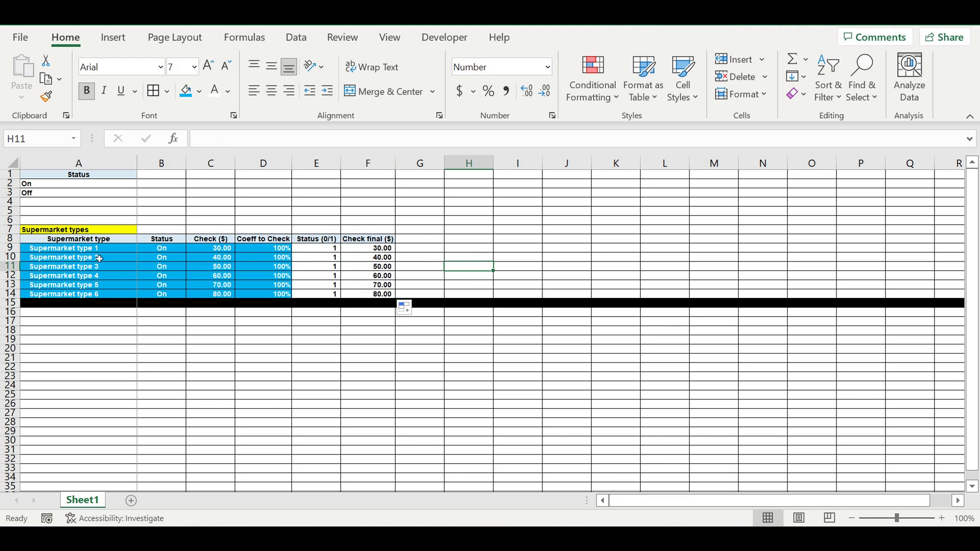
Step: Set the status of Supermarket type 3 to Off and check its final check formula in F11
click(79, 248)
click(79, 270)
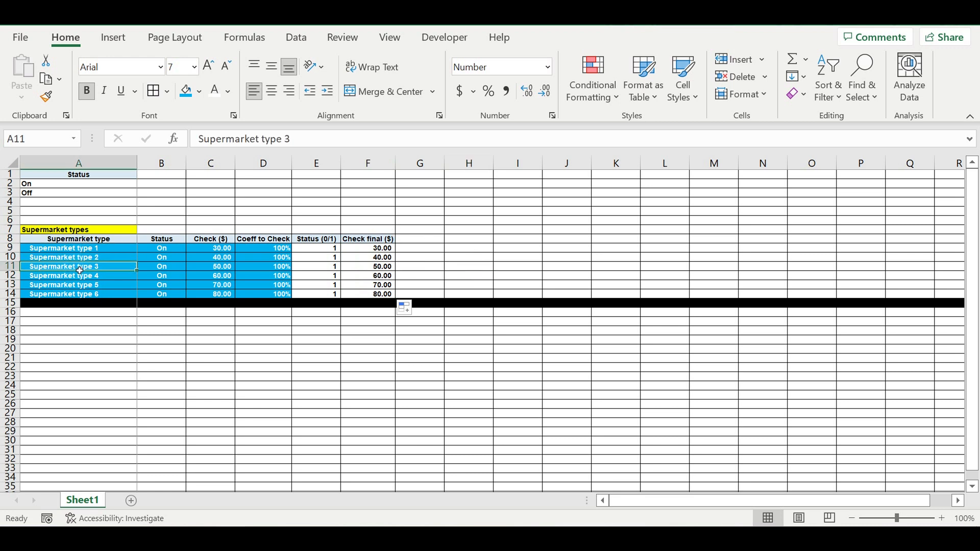
click(171, 268)
click(190, 267)
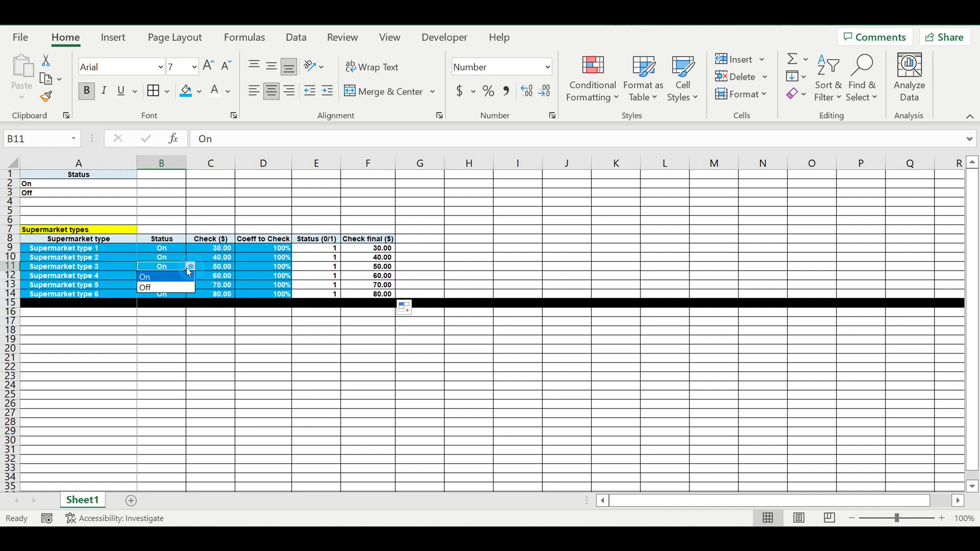
click(161, 284)
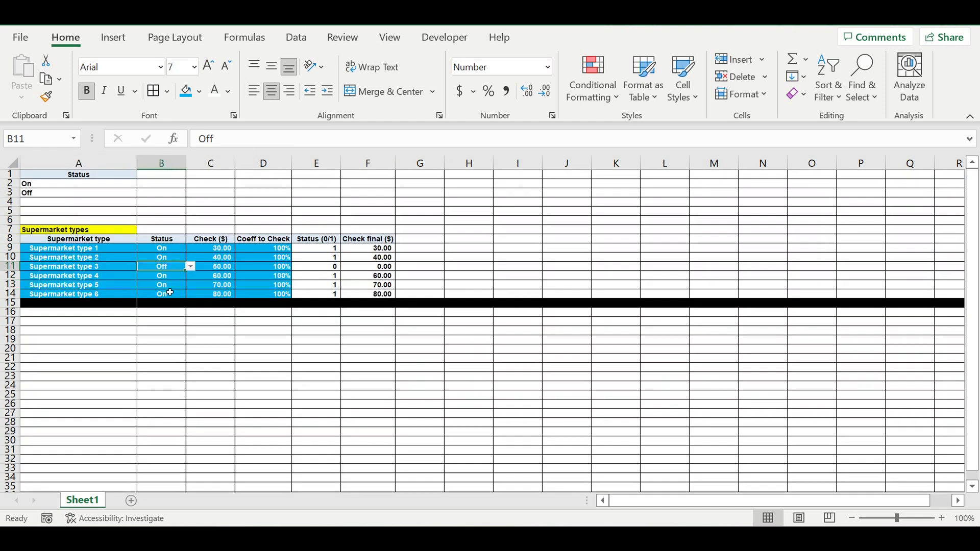
click(377, 267)
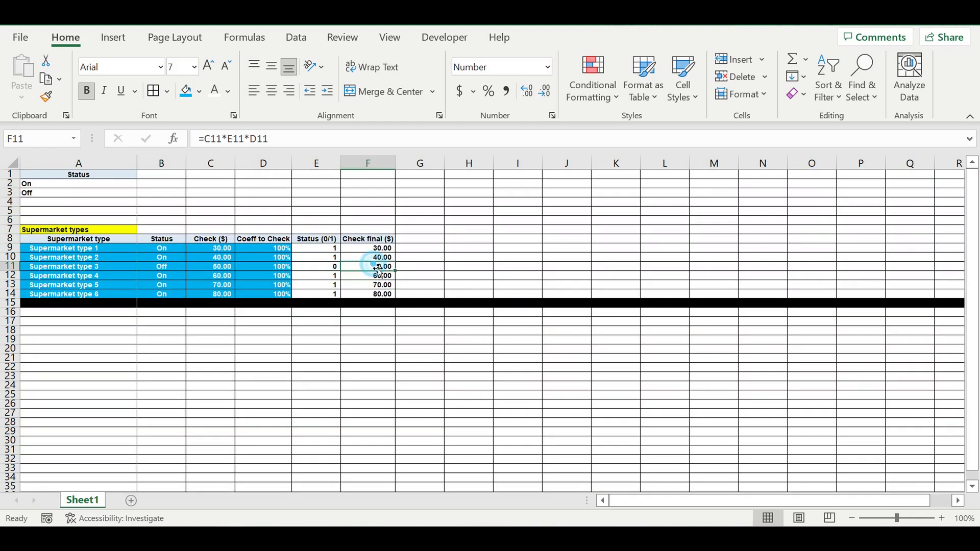
Step: Set the status of Supermarket type 3 back to On
click(163, 275)
click(176, 266)
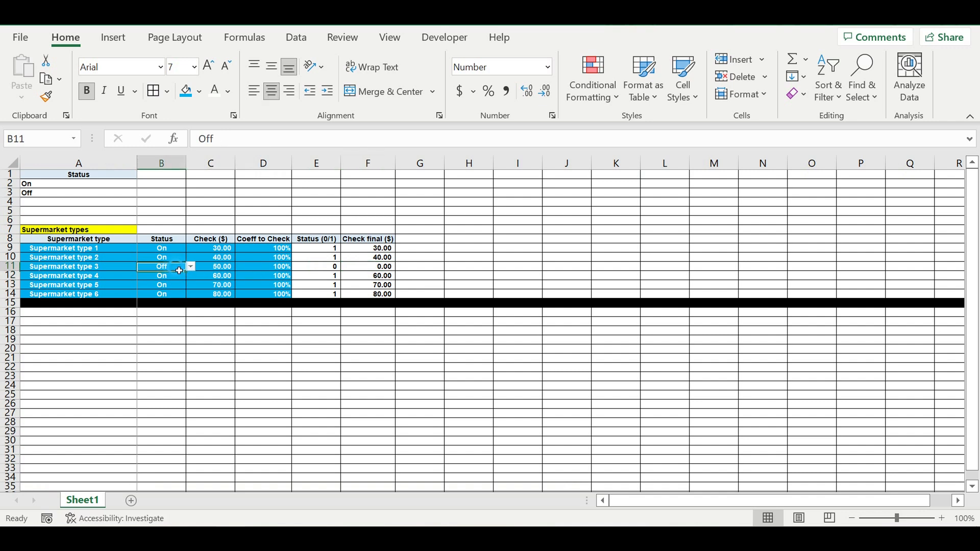
click(191, 266)
click(172, 279)
Step: Set the check coefficient of Supermarket type 3 in D11 to 80%
click(266, 266)
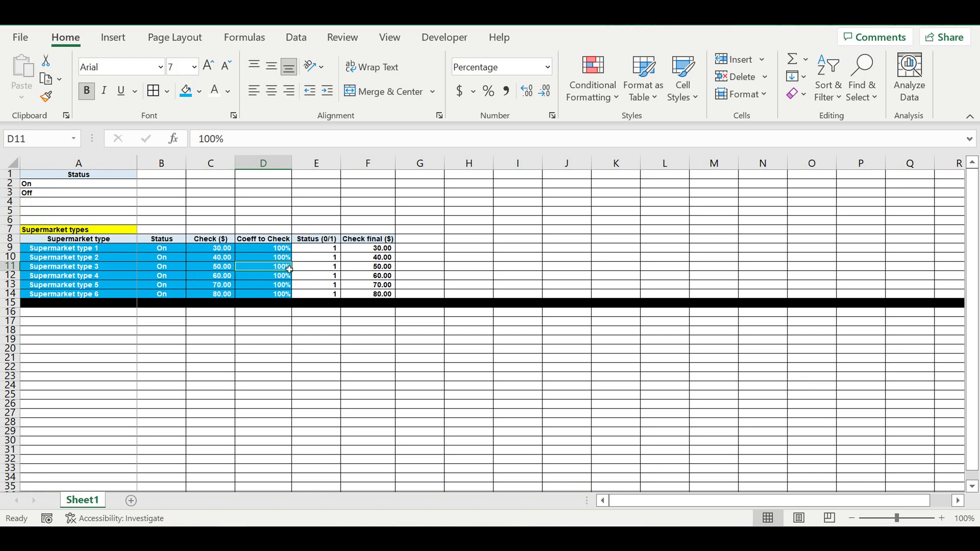
text(80)
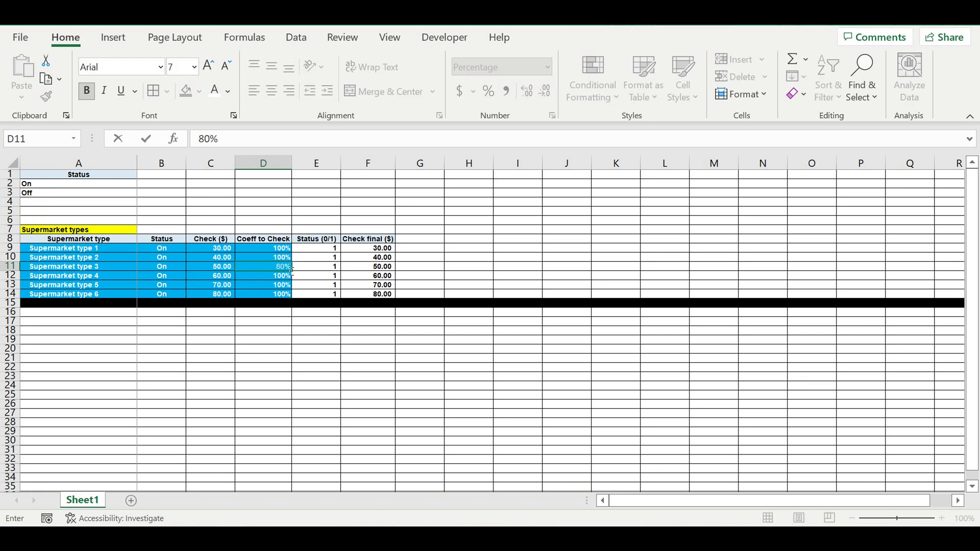
key(Return)
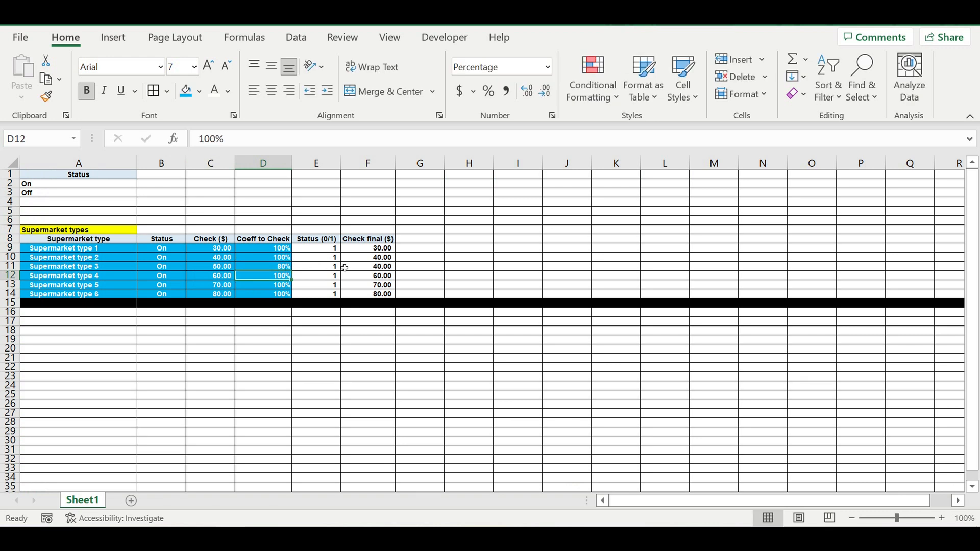
click(267, 269)
drag(217, 250, 213, 298)
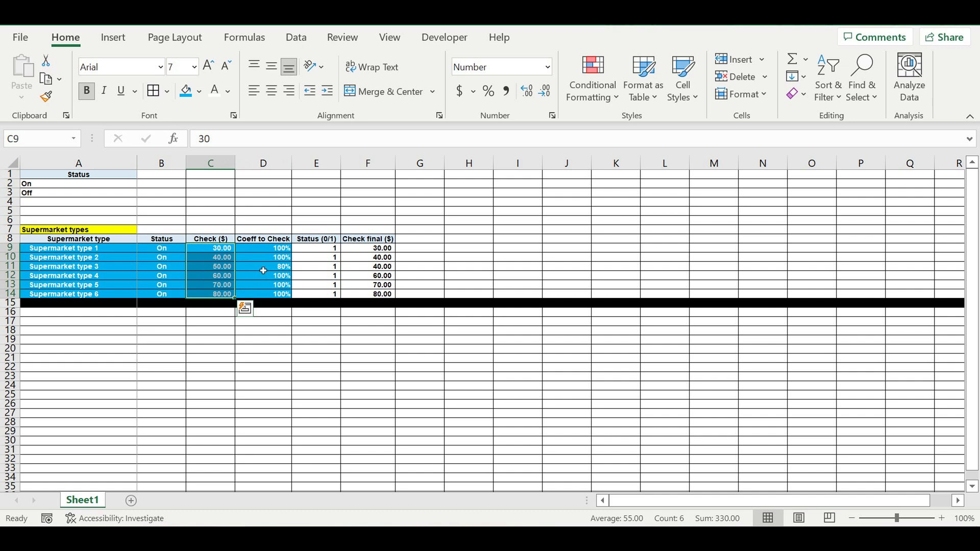
Step: Restore the check coefficient of Supermarket type 3 in D11 to 100%
click(264, 269)
text(100)
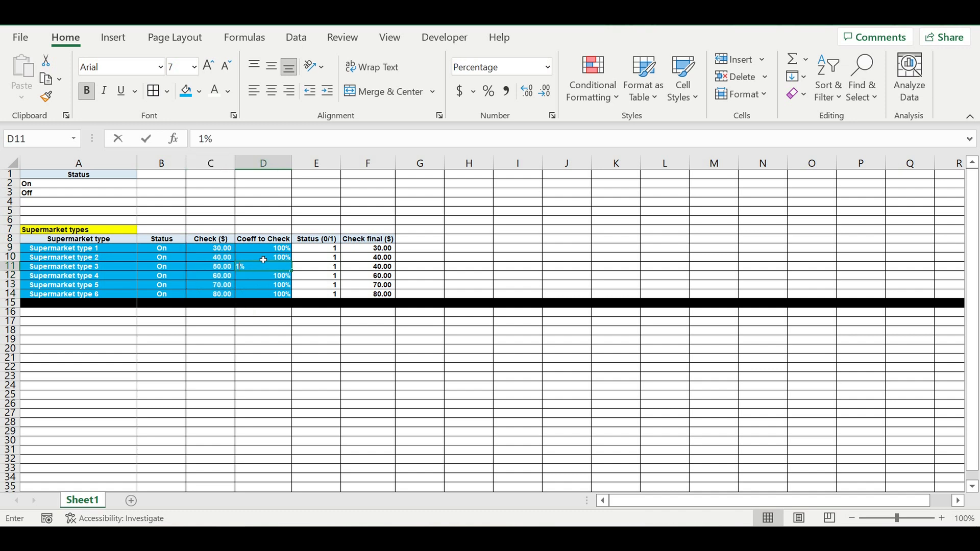
key(Return)
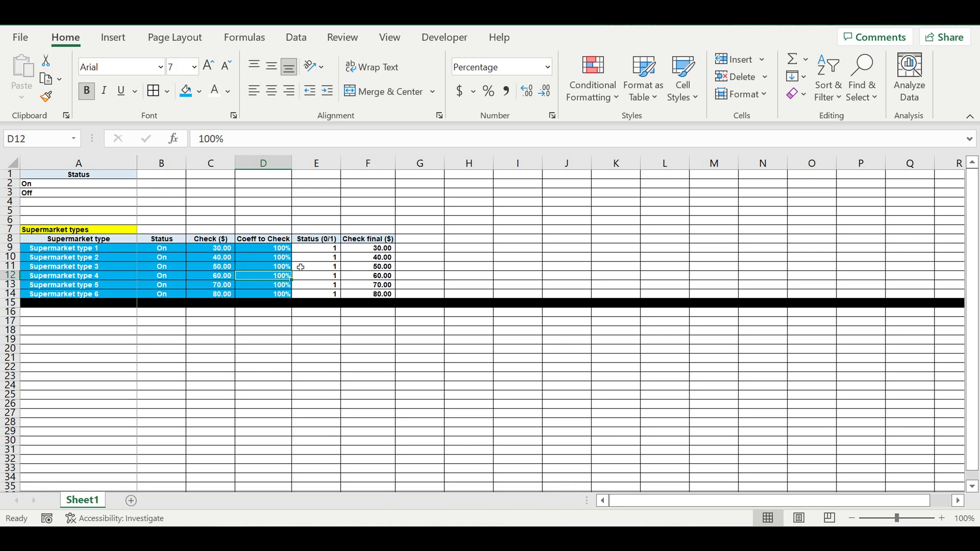
Step: Copy the header from F8 into G8, replace its text with "Amount of checks" and fit column G's width to it
click(384, 249)
click(382, 240)
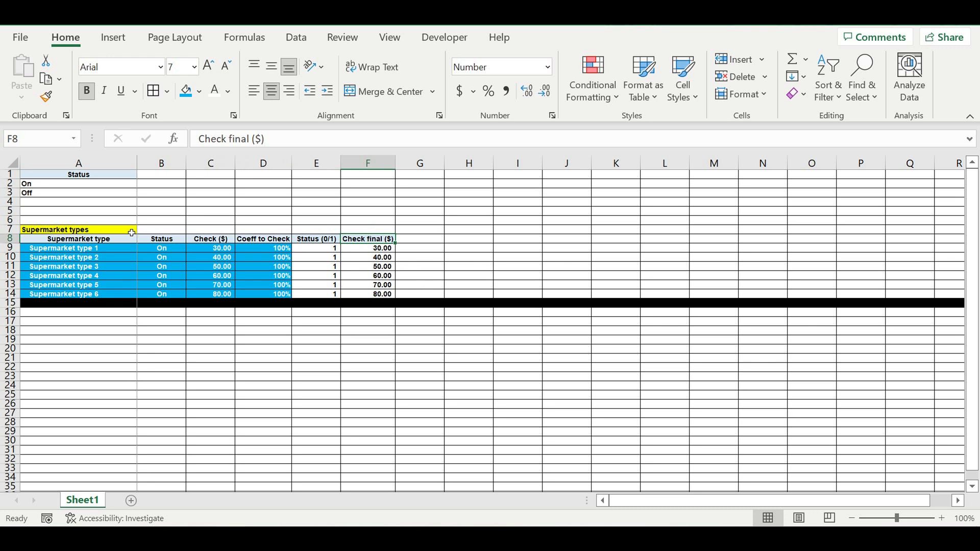
drag(396, 244, 433, 243)
click(430, 243)
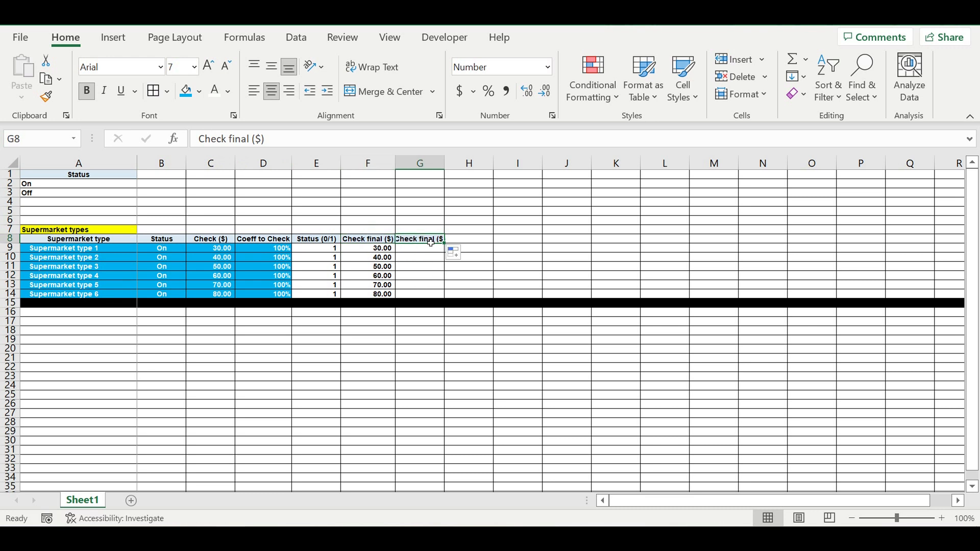
text(Amou)
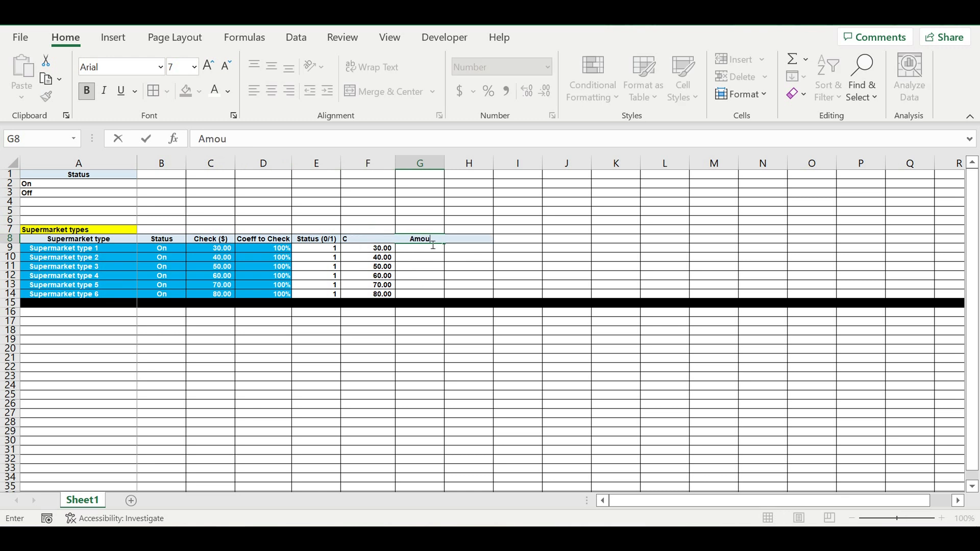
text(nt of checks)
key(Return)
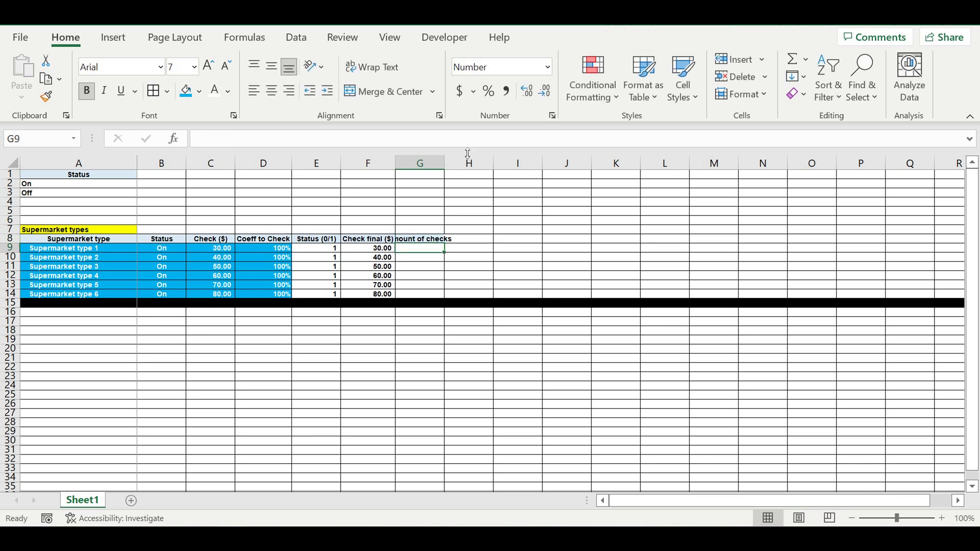
double_click(445, 163)
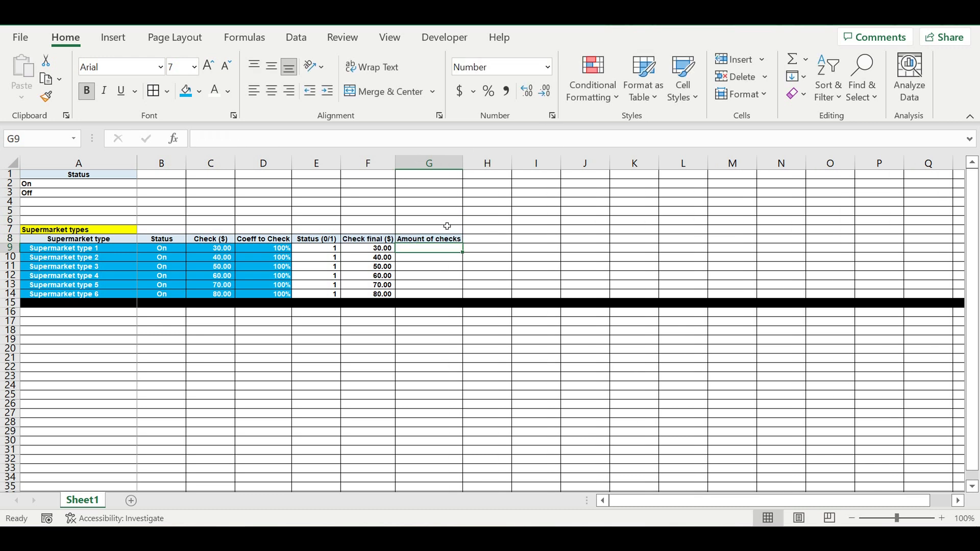
Step: Extend the G8 header to "Amount of checks (checks/month)" and fit the column width to the longer text
click(439, 241)
click(293, 140)
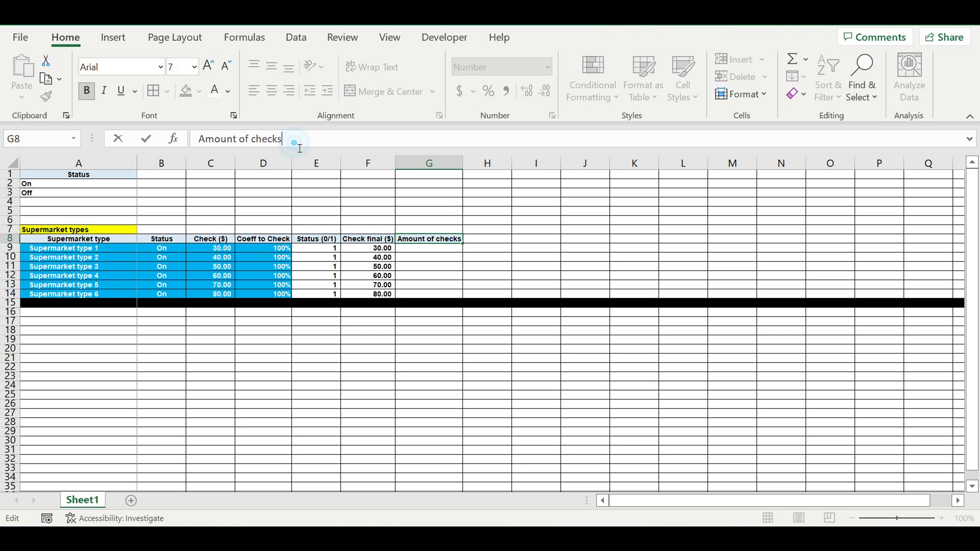
text((checs/month))
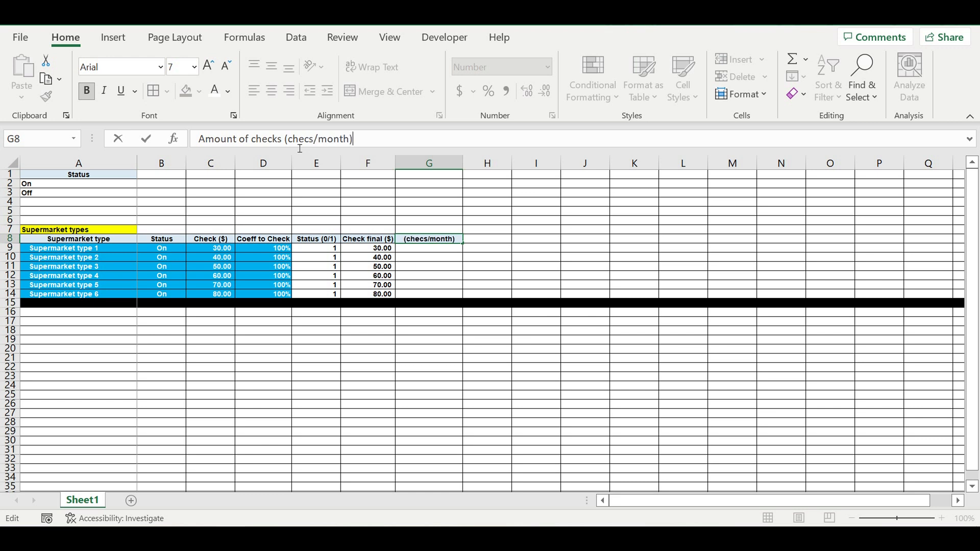
key(Return)
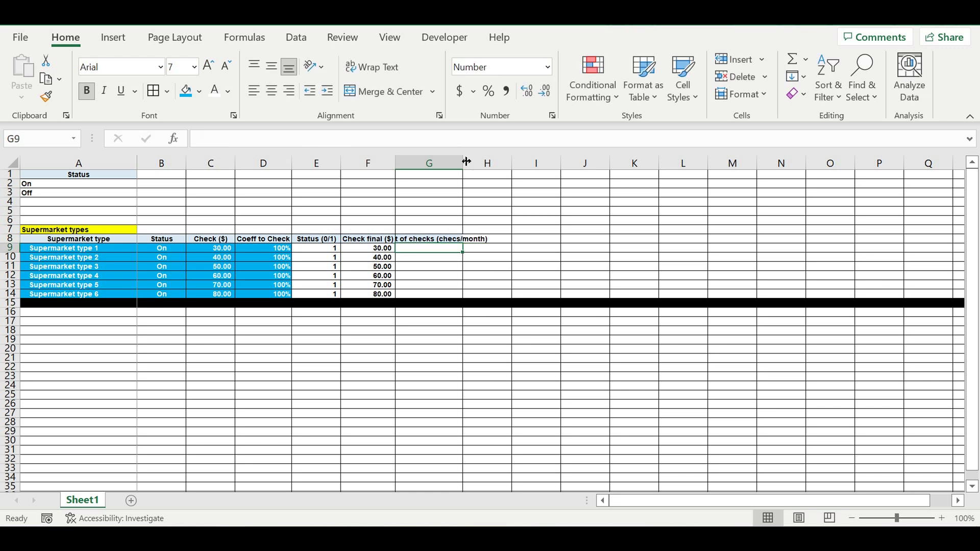
click(438, 239)
click(309, 139)
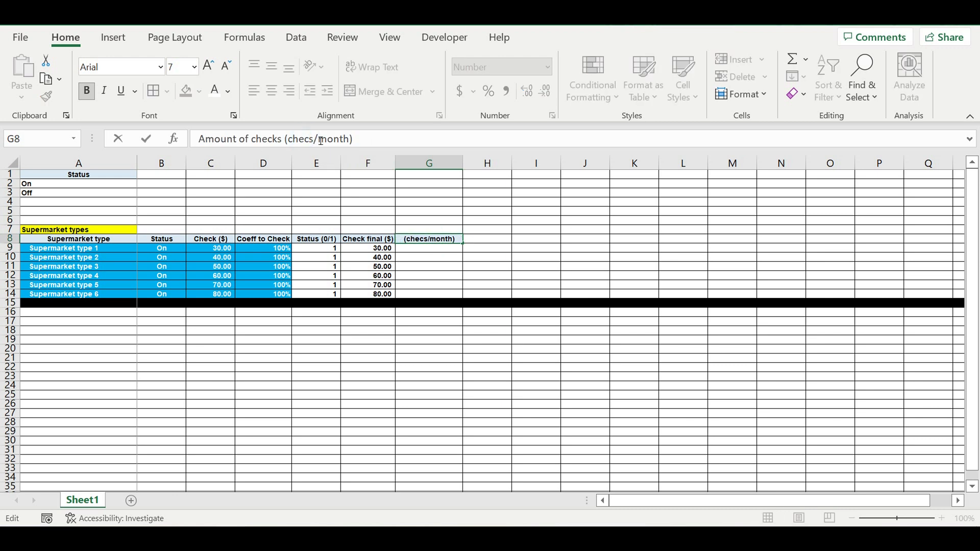
text(k)
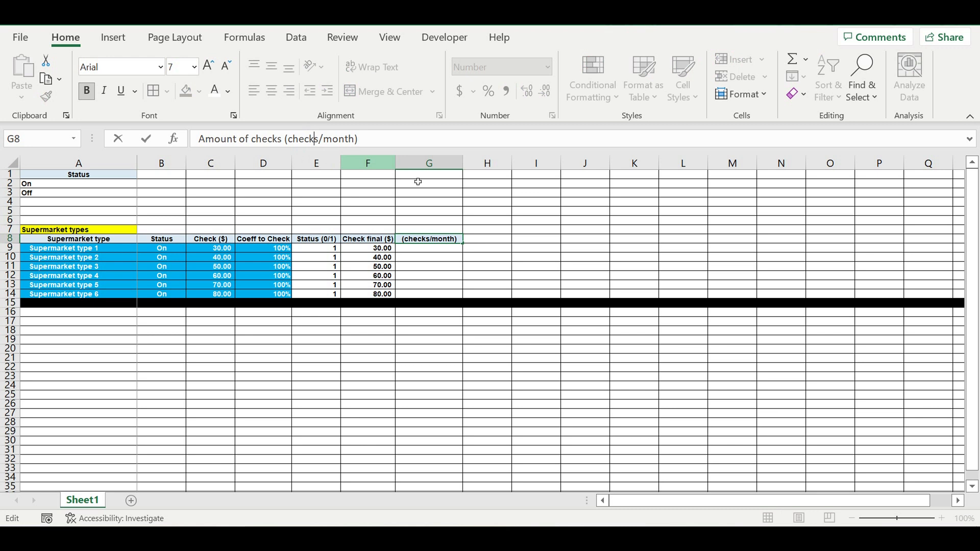
key(Return)
key(alt+h)
key(o)
key(i)
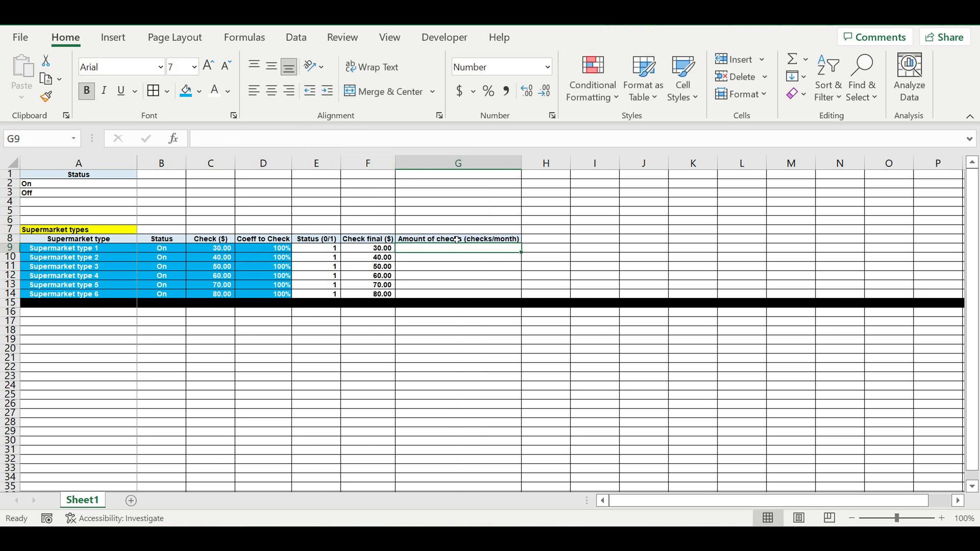
Step: Enter 3000 in G9 and 4000 in G10, and Flash Fill the series through 8000 in G14
text(3,0)
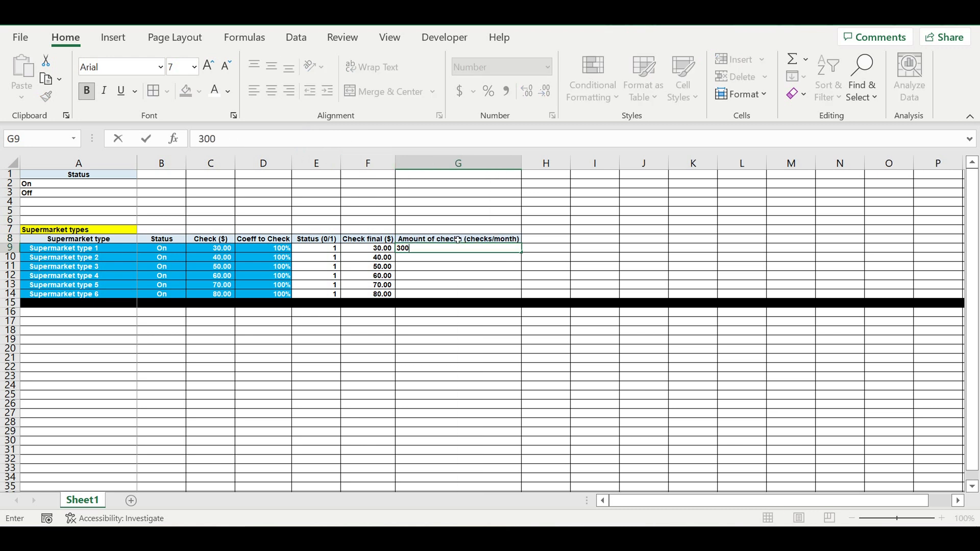
text(00)
key(Return)
text(4000)
key(Return)
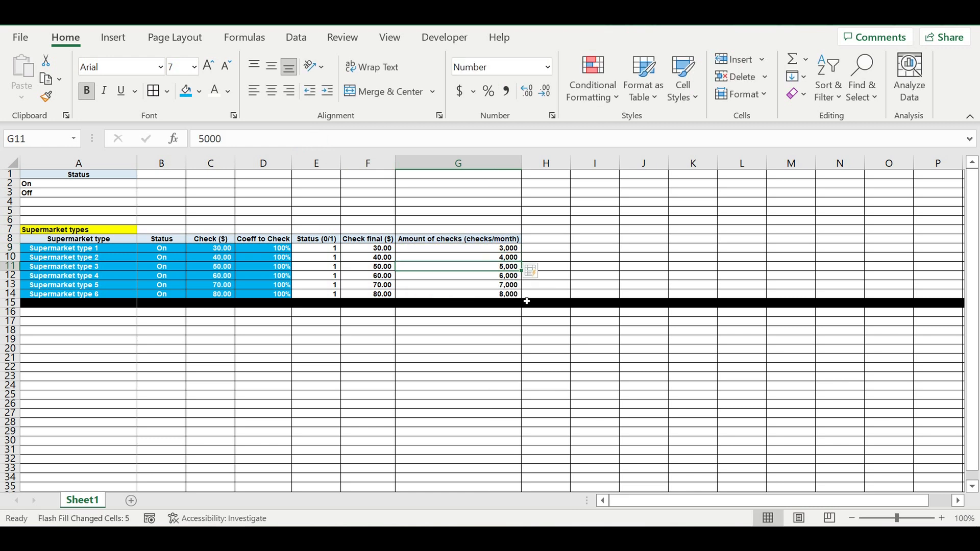
Step: Format the monthly check amounts in G9:G14 with the blue fill and white font colour of the other input columns
click(508, 295)
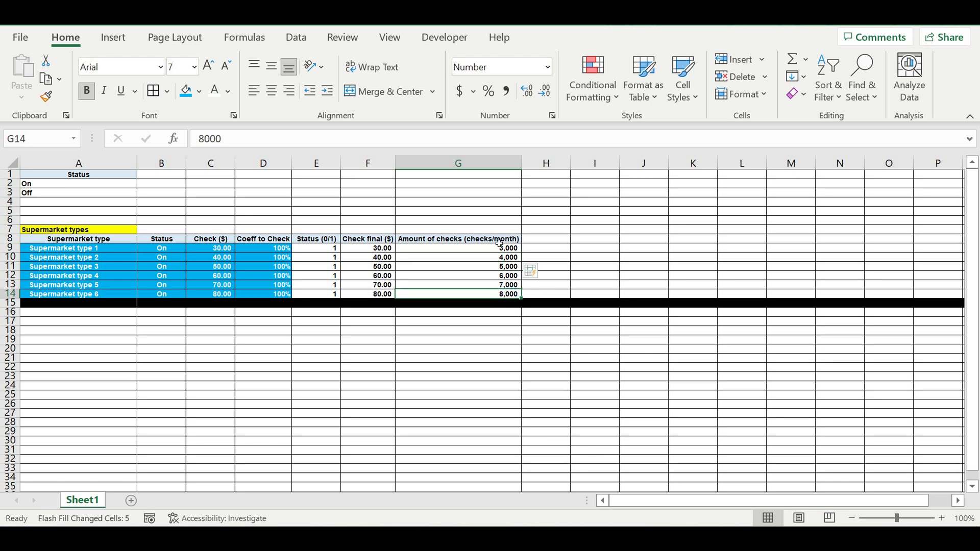
drag(499, 248, 503, 294)
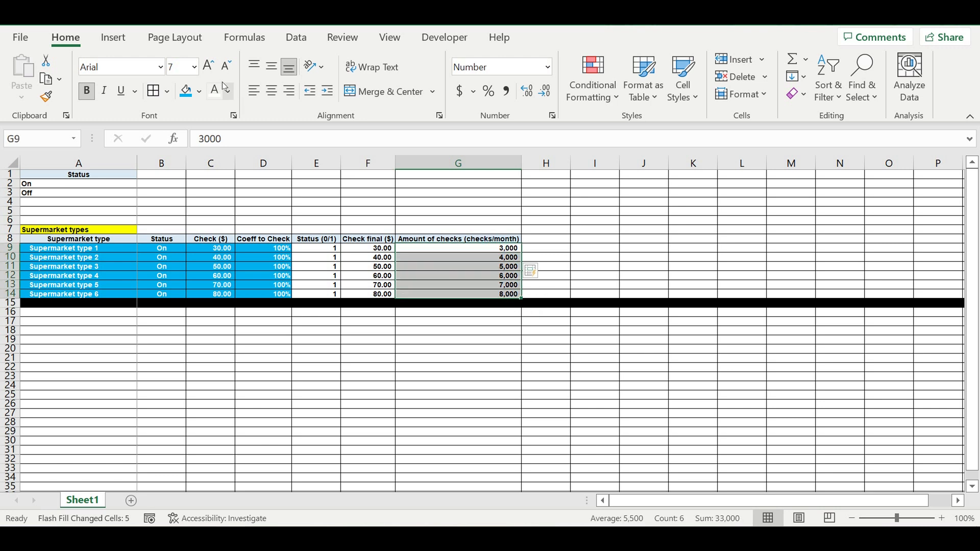
click(189, 93)
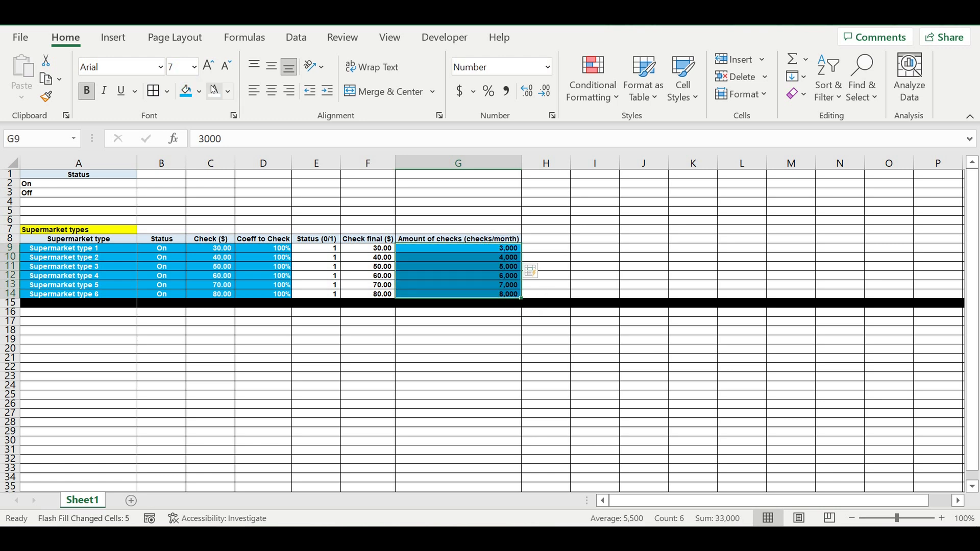
click(610, 259)
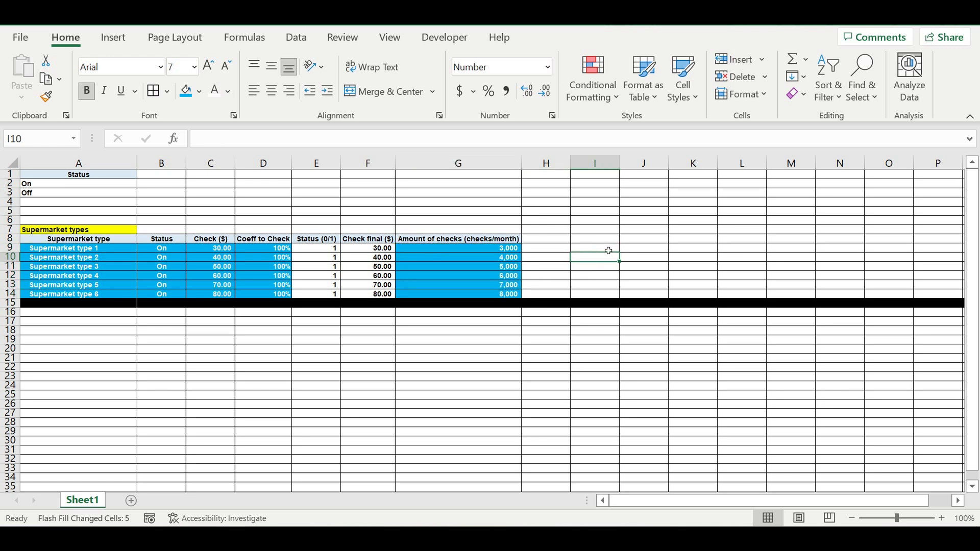
click(564, 248)
click(510, 238)
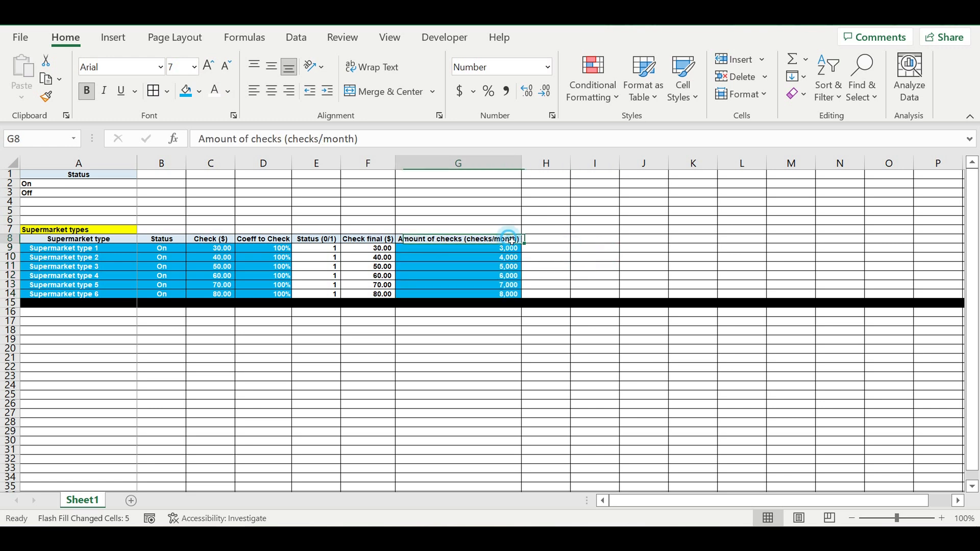
drag(524, 247, 567, 244)
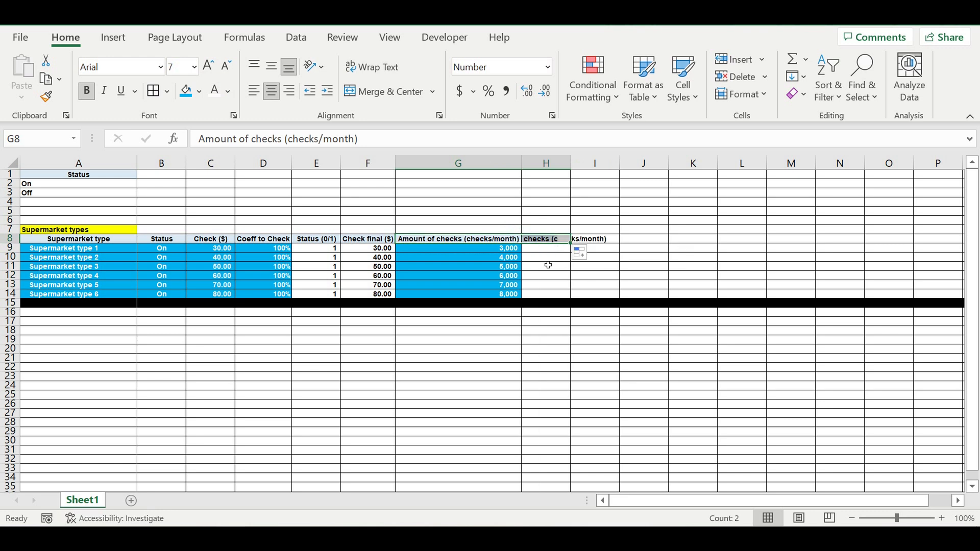
Step: Copy the D8 header into H8, change its text to "Coeff to Amount of checks" and fit column H's width to it
click(259, 241)
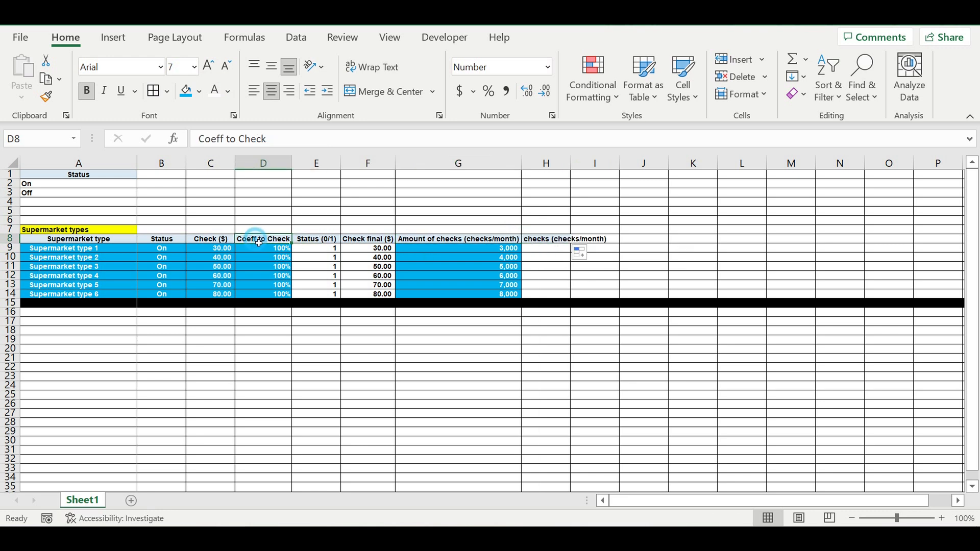
key(ctrl+c)
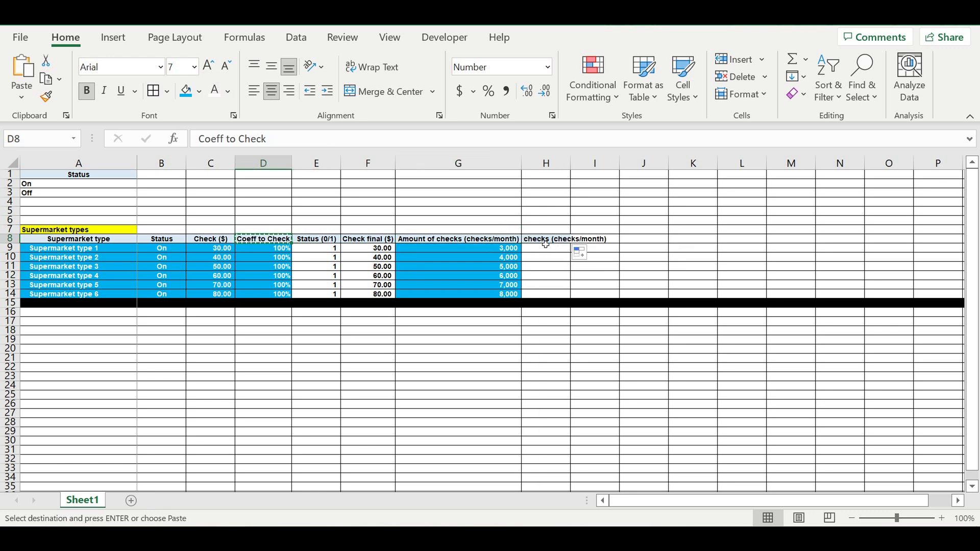
click(545, 243)
key(ctrl+v)
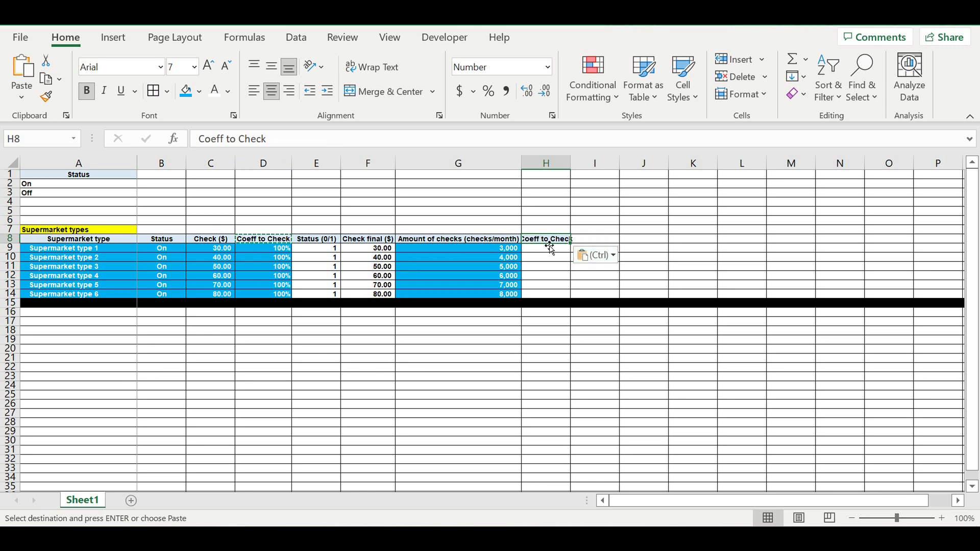
double_click(250, 139)
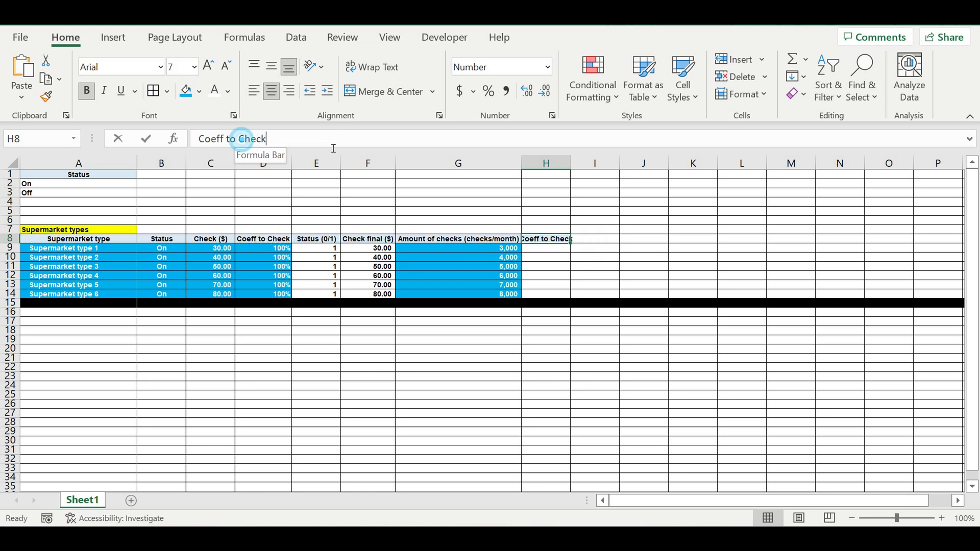
text(Amou)
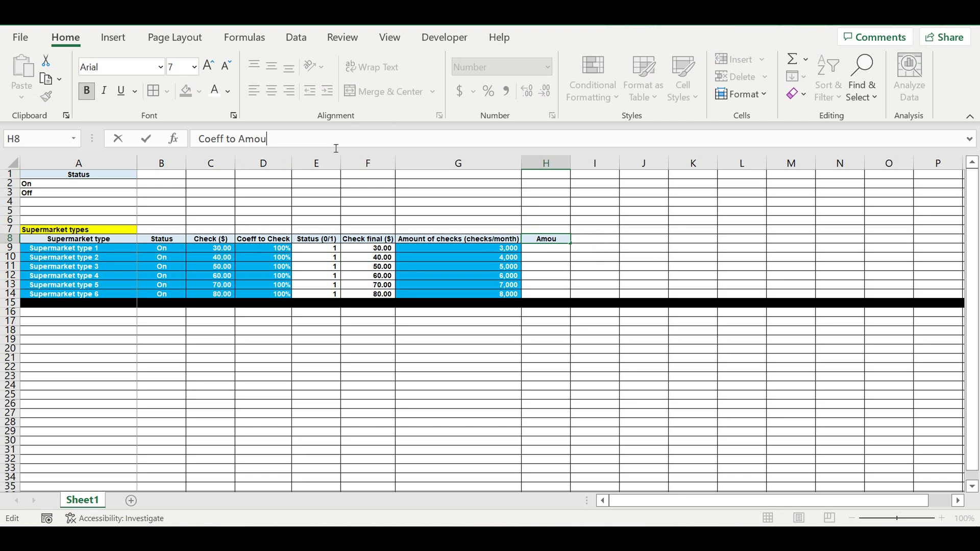
text(nt of checks)
key(Return)
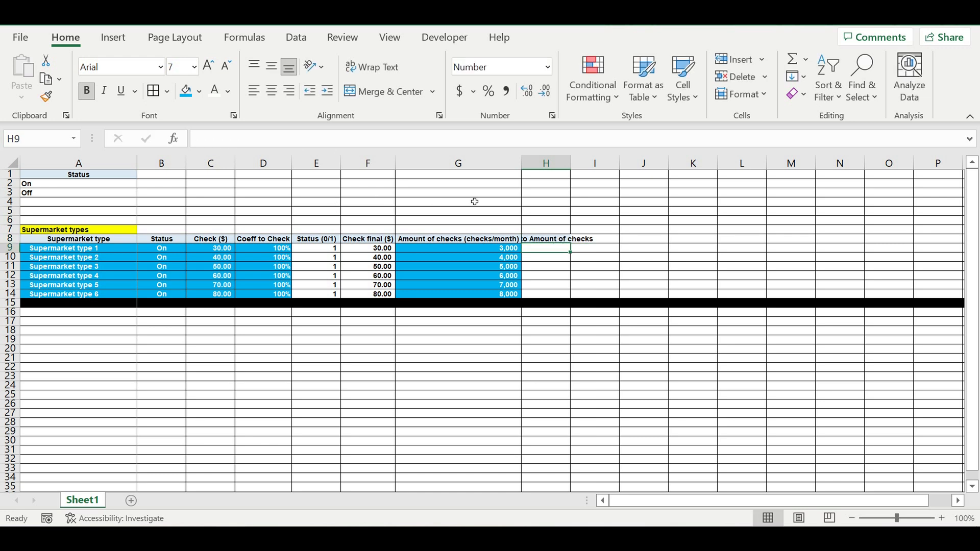
double_click(572, 170)
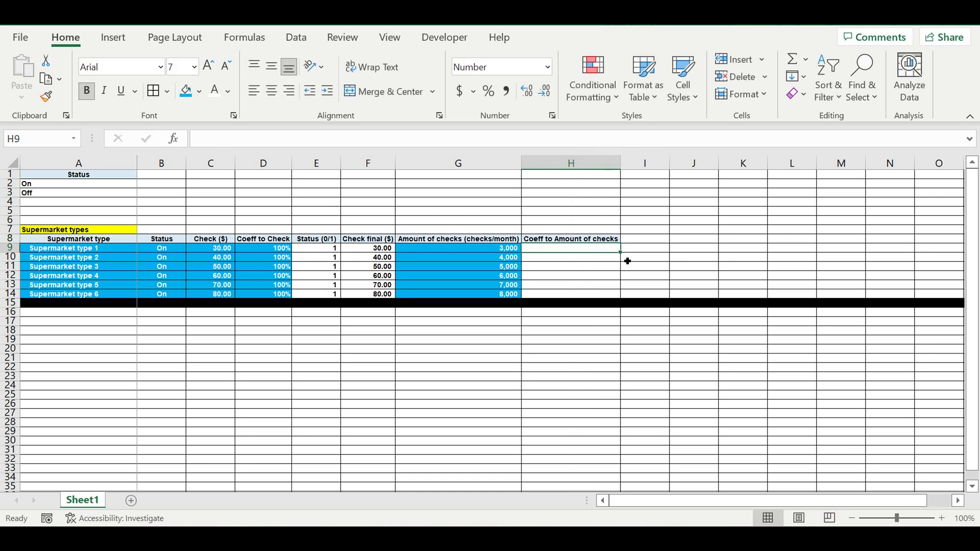
Step: Copy the 100% coefficients from D9:D14 into H9:H14
click(590, 275)
click(566, 248)
click(269, 249)
drag(273, 257, 273, 294)
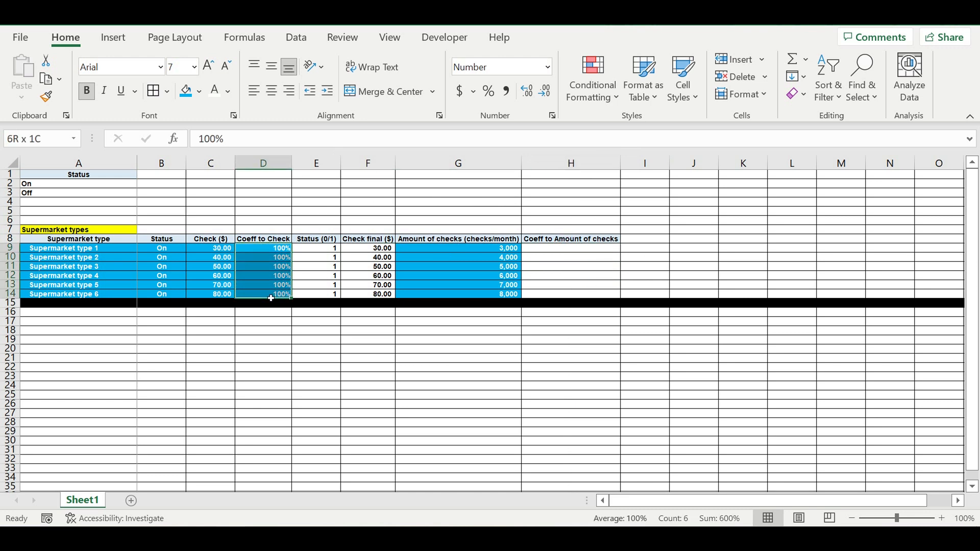
key(ctrl+c)
click(541, 248)
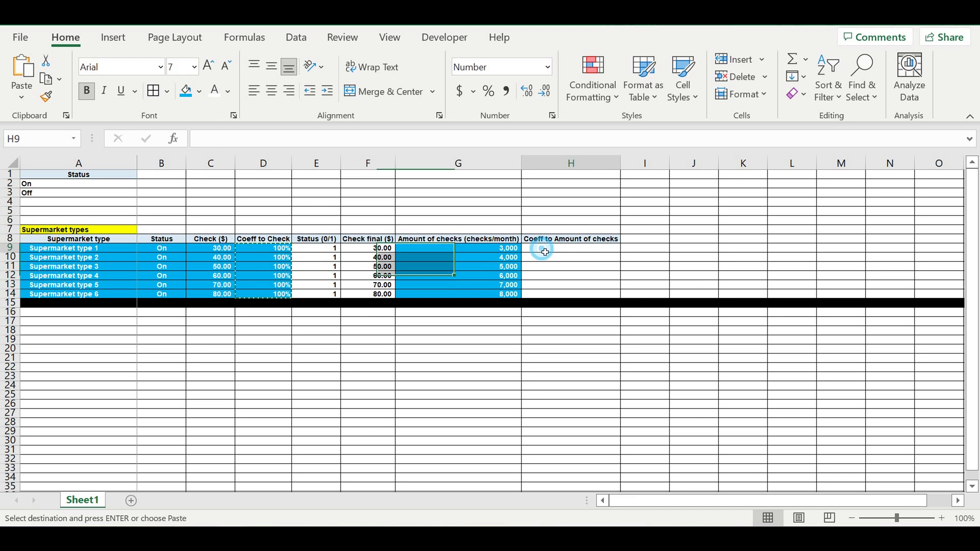
key(ctrl+v)
click(586, 257)
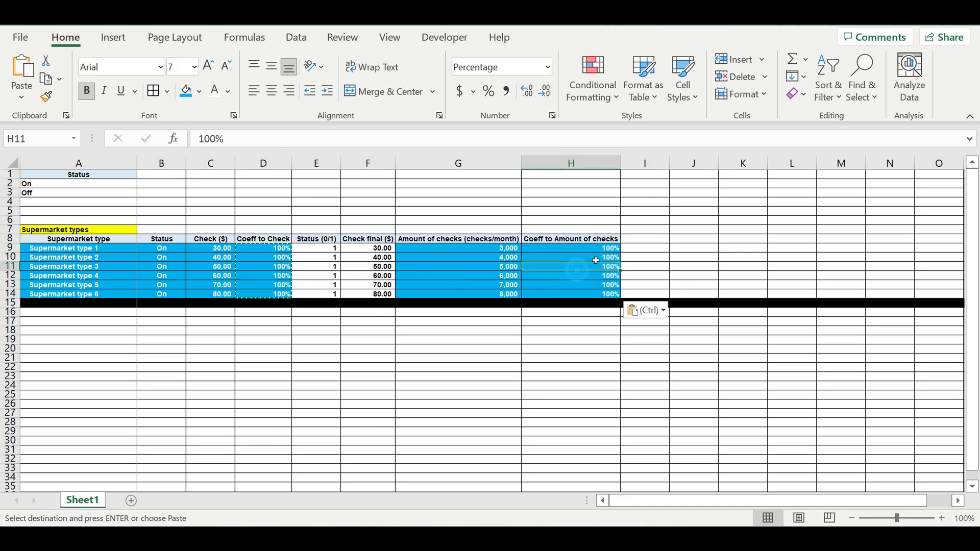
Step: Fill the H8 header into I8, replace its text with "Amount of checks final" and fit column I's width to it
click(616, 240)
drag(622, 244, 653, 243)
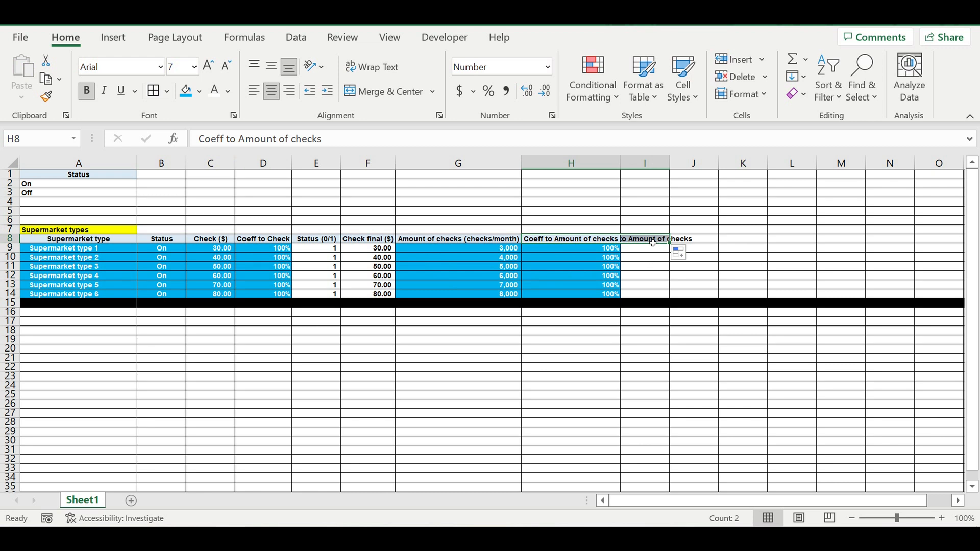
click(653, 241)
text(Amount of checks final)
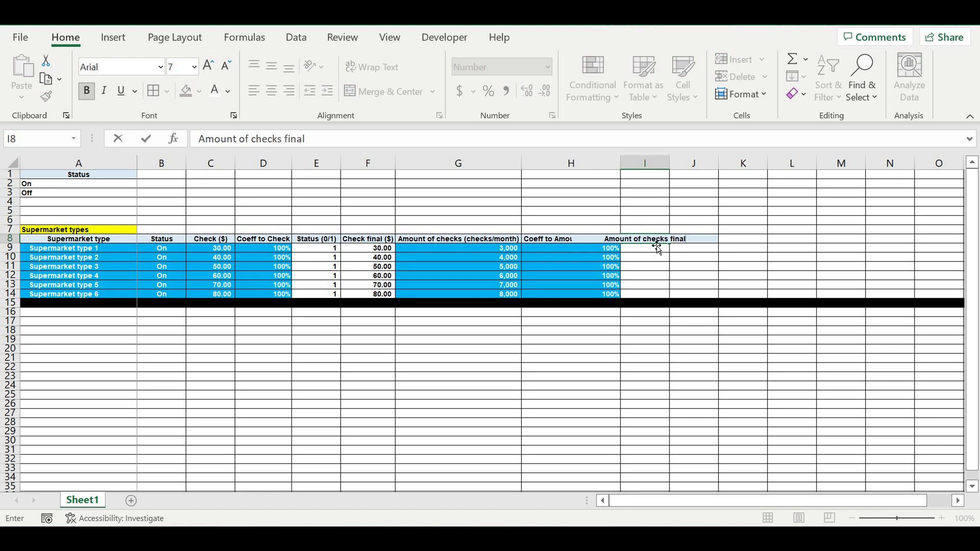
key(Return)
double_click(672, 168)
click(761, 257)
Step: Enter the formula =E9*G9*H9 in I9 to multiply the 0/1 status, amount of checks and coefficient
click(670, 252)
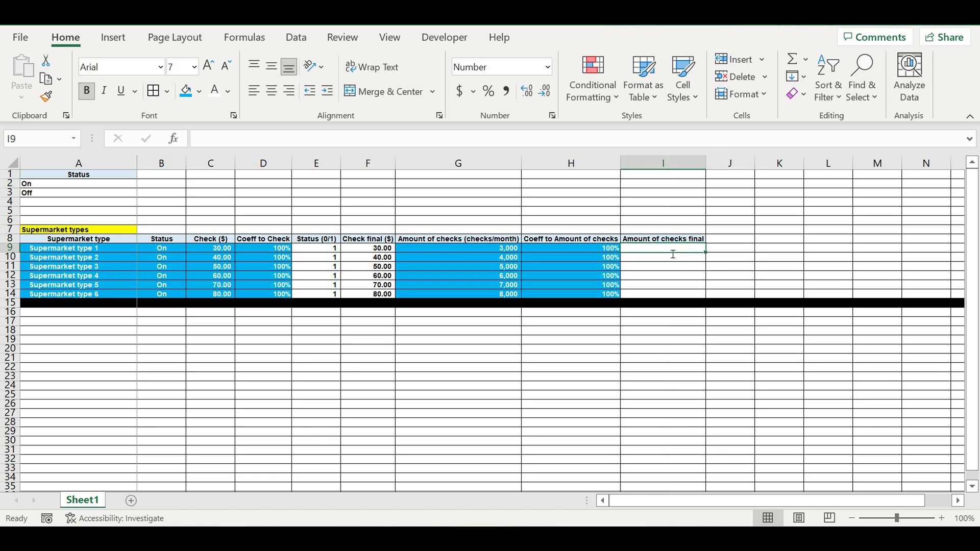
text(=)
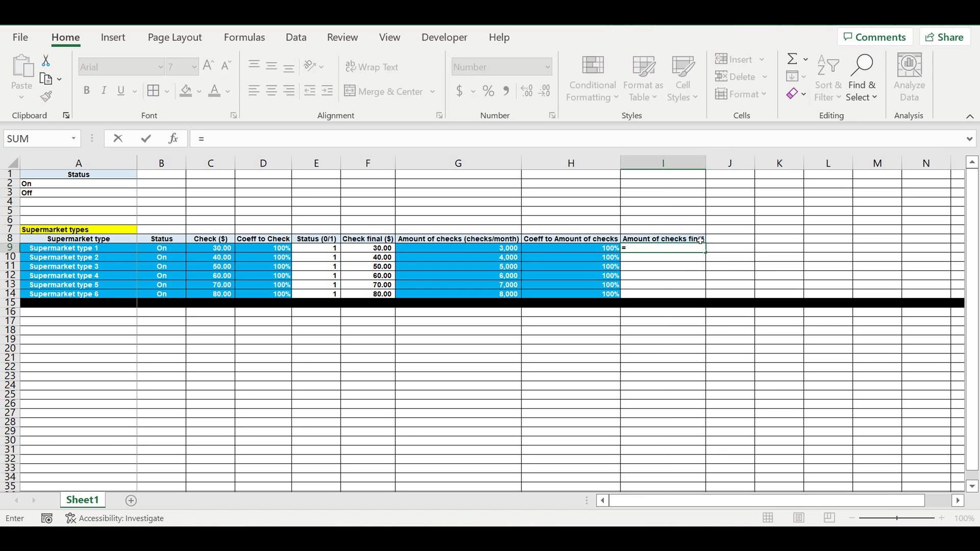
click(319, 251)
text(*)
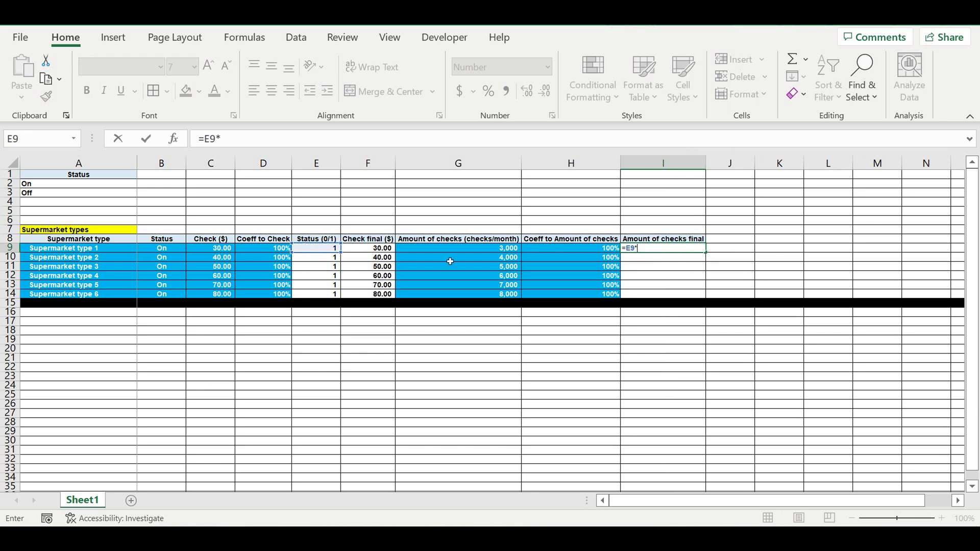
click(496, 252)
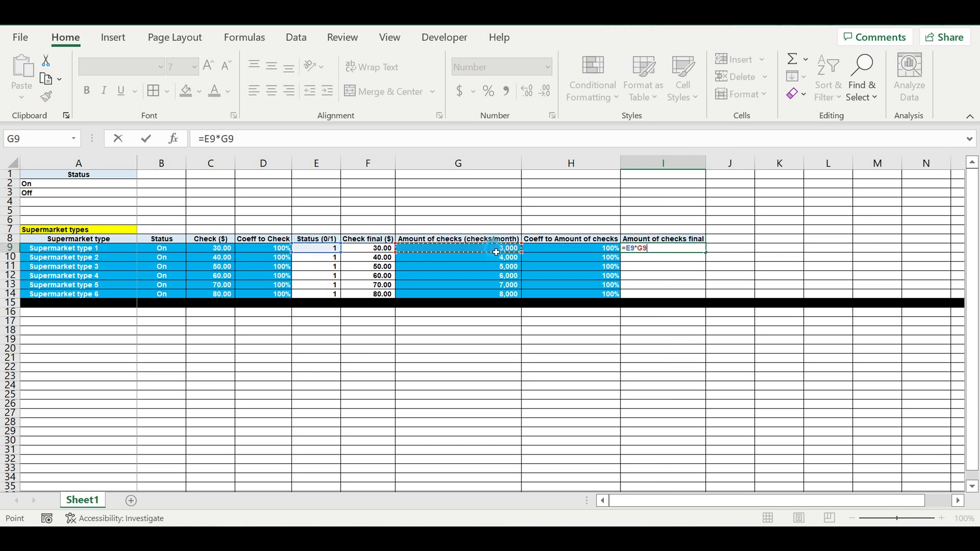
text(*)
click(574, 253)
key(Return)
Step: Fill the final amount of checks formula from I9 down through I14
click(665, 255)
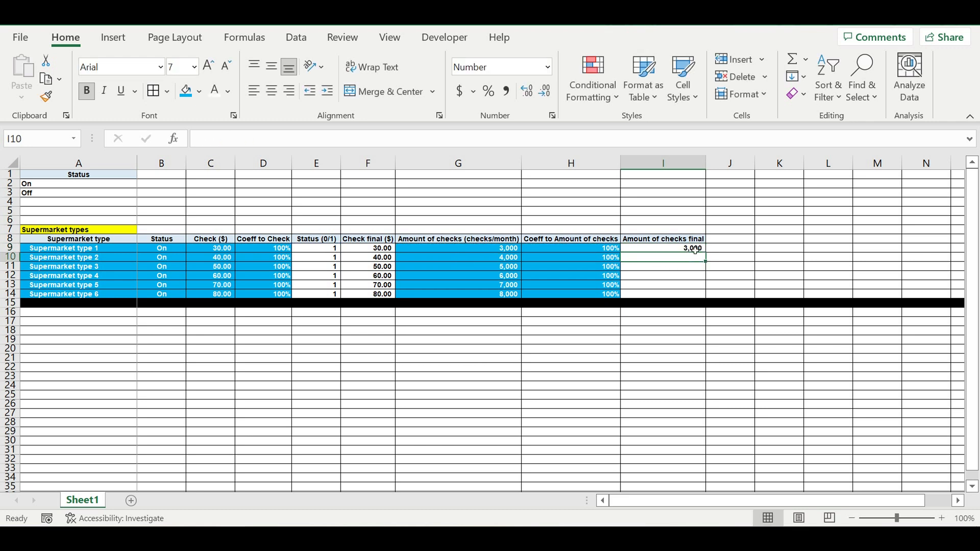
drag(705, 252, 719, 295)
click(773, 268)
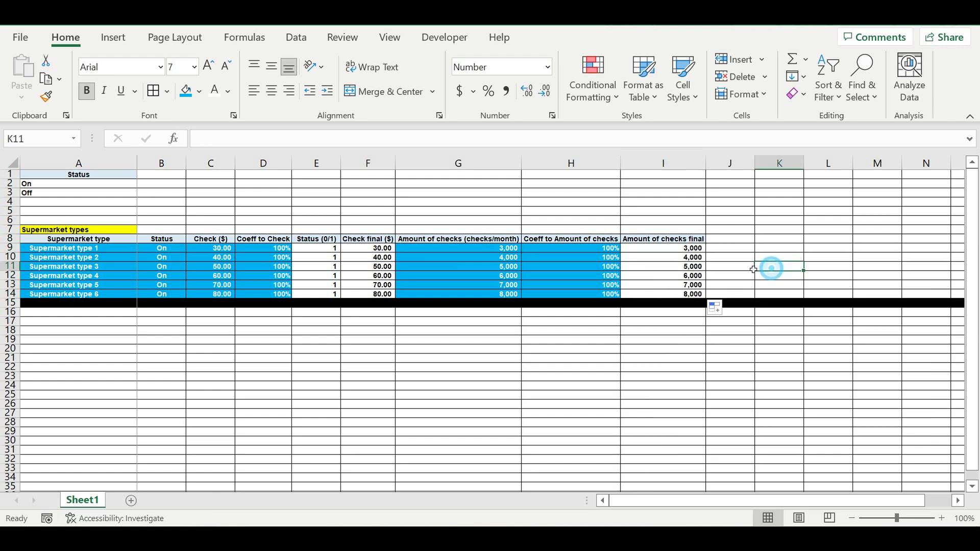
Step: Set the status of Supermarket type 6 in B14 to Off and inspect its final values in I14 and F14
click(325, 295)
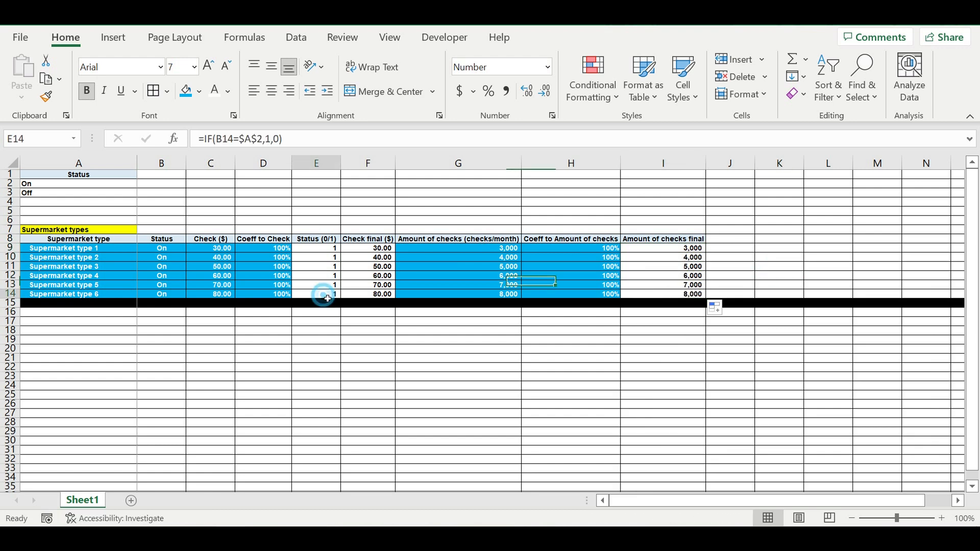
click(270, 295)
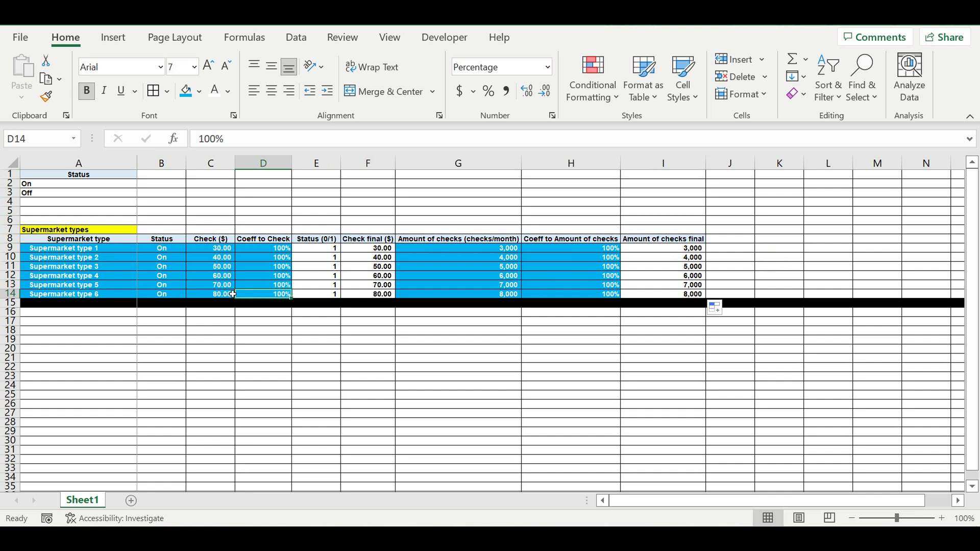
click(161, 295)
click(190, 294)
click(169, 315)
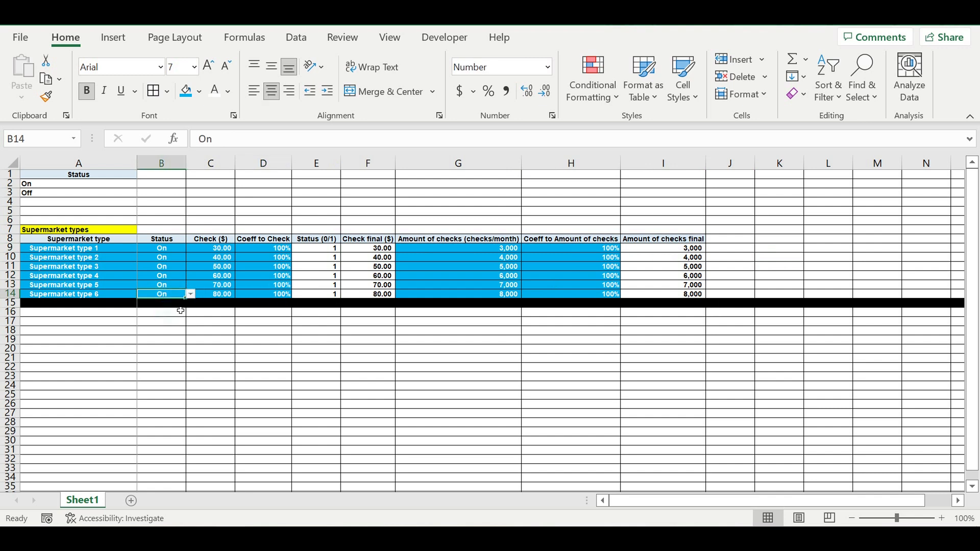
click(302, 322)
click(151, 295)
click(690, 297)
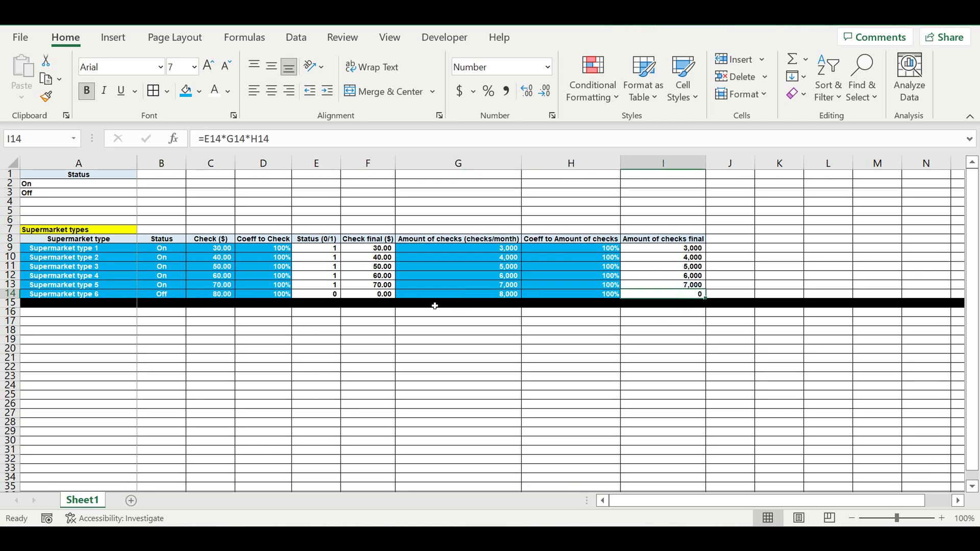
click(384, 296)
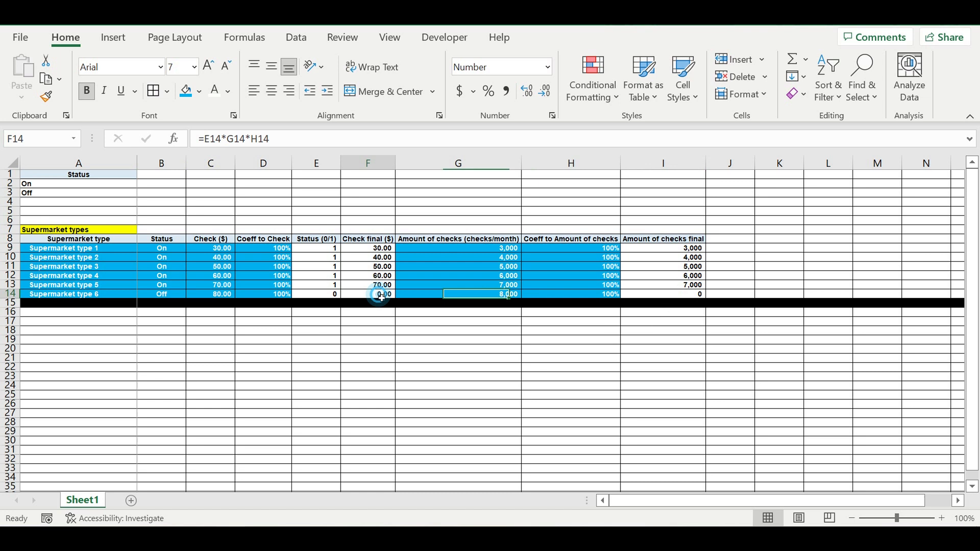
Step: Set the status of Supermarket type 6 in B14 back to On
click(163, 295)
click(191, 295)
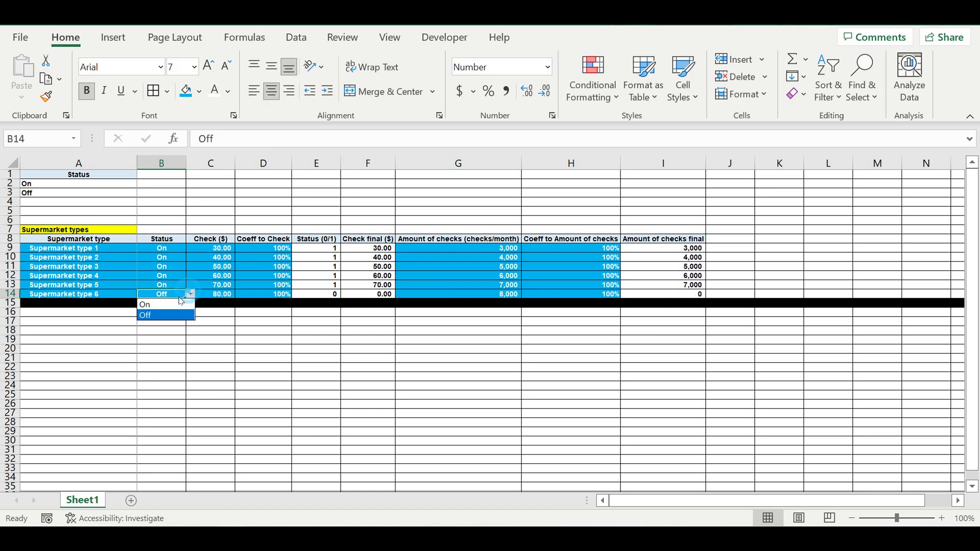
click(162, 305)
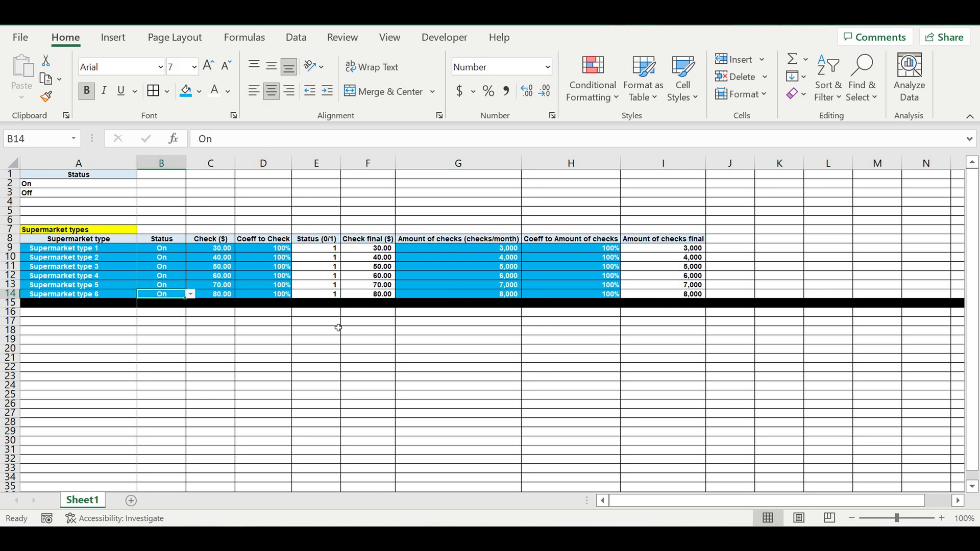
Step: Set the amount of checks coefficient of Supermarket type 6 in H14 to 30%
click(493, 296)
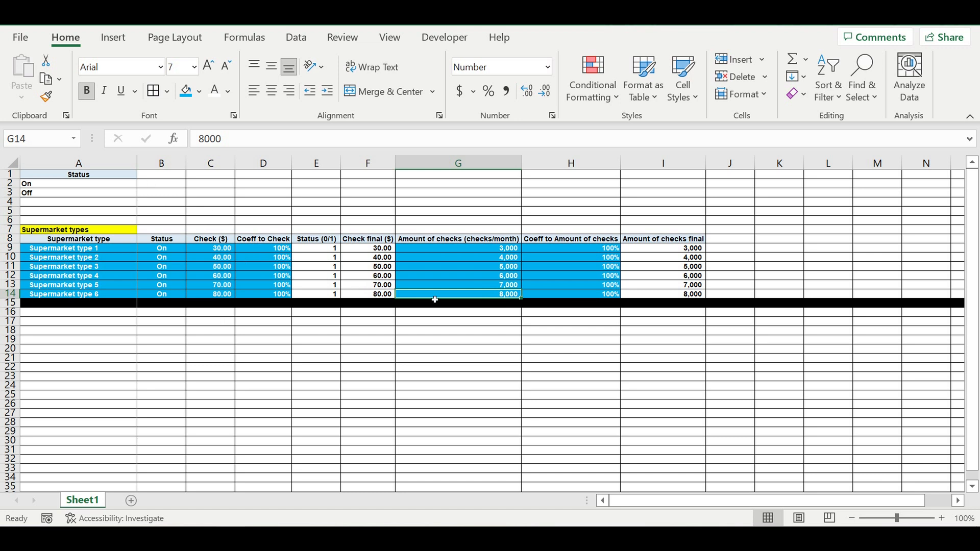
click(600, 297)
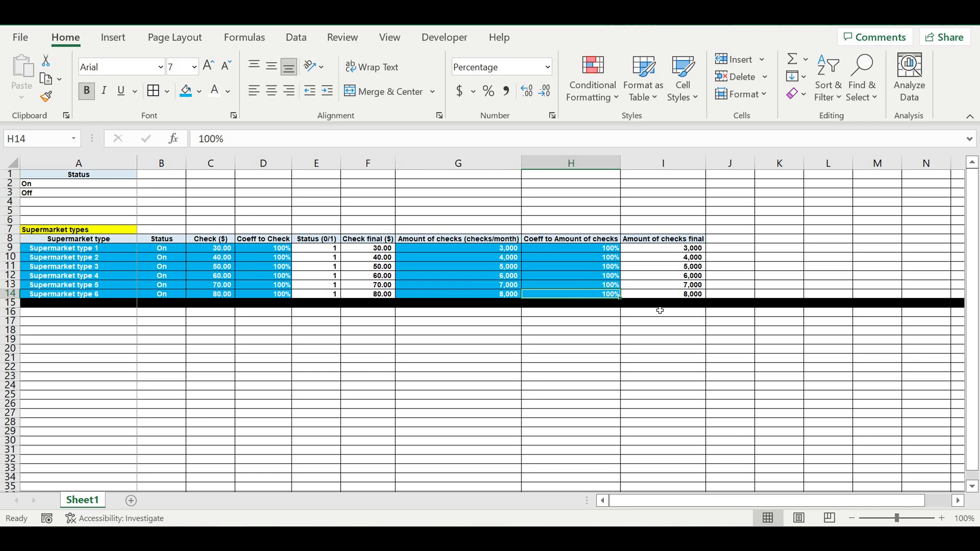
text(30)
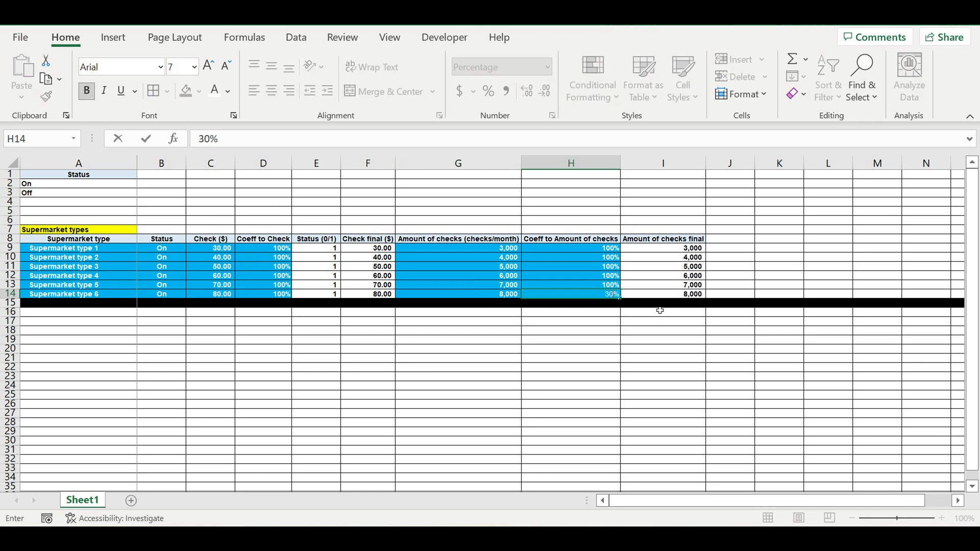
key(Return)
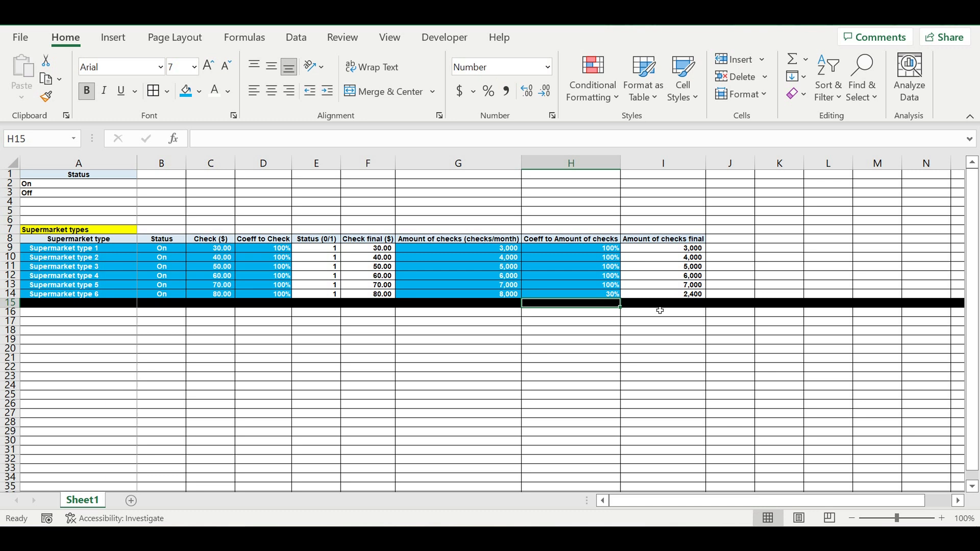
Step: Review the final amount formula of Supermarket type 6 in I14 and set its amount of checks coefficient in H14 to 100%
click(600, 295)
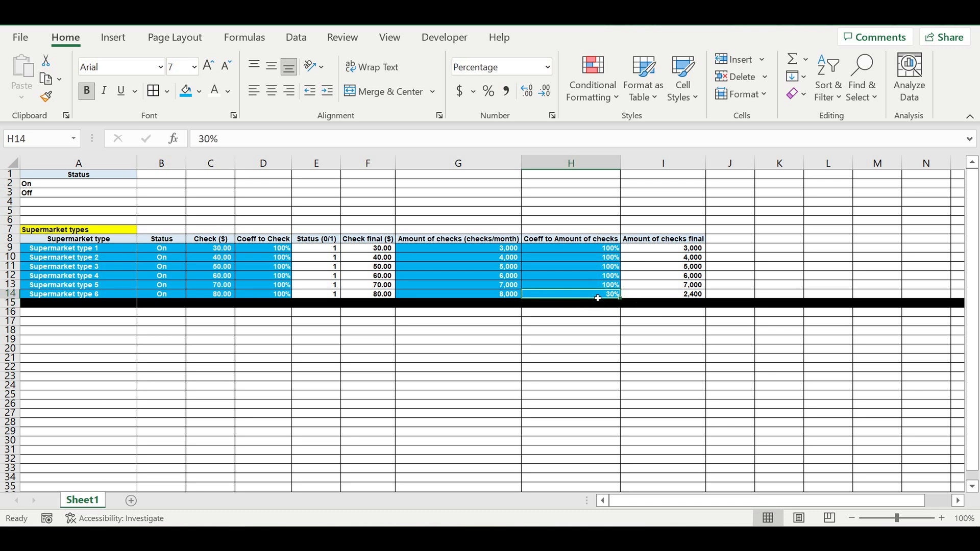
click(484, 297)
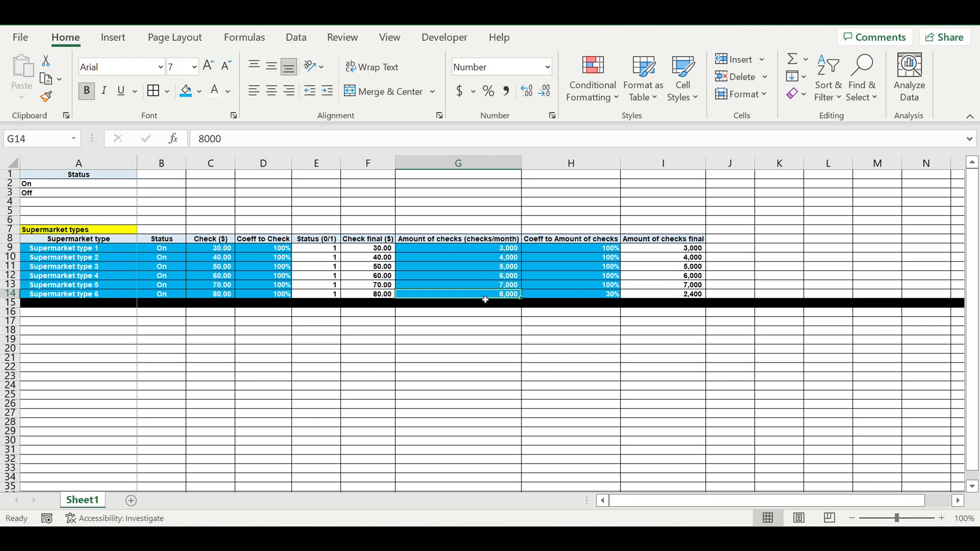
click(698, 295)
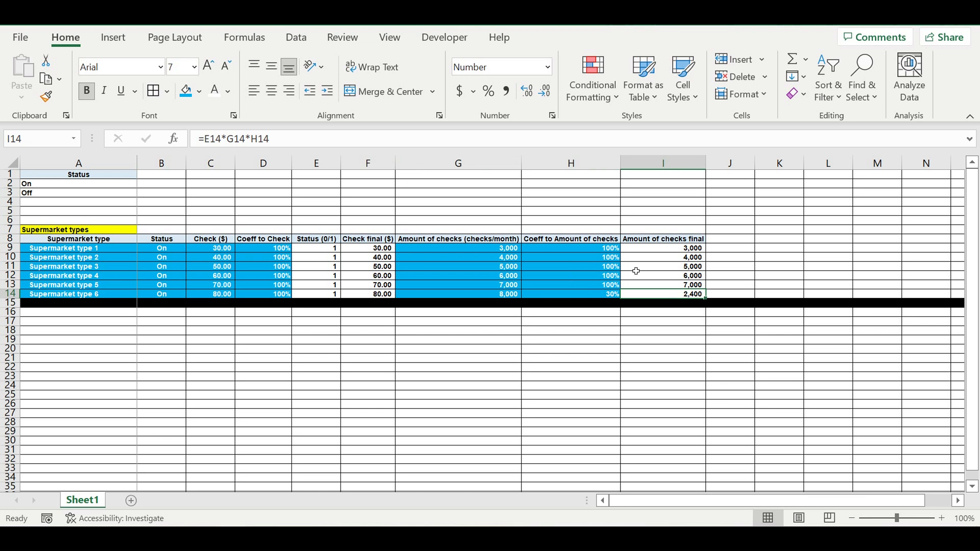
click(600, 297)
text(100)
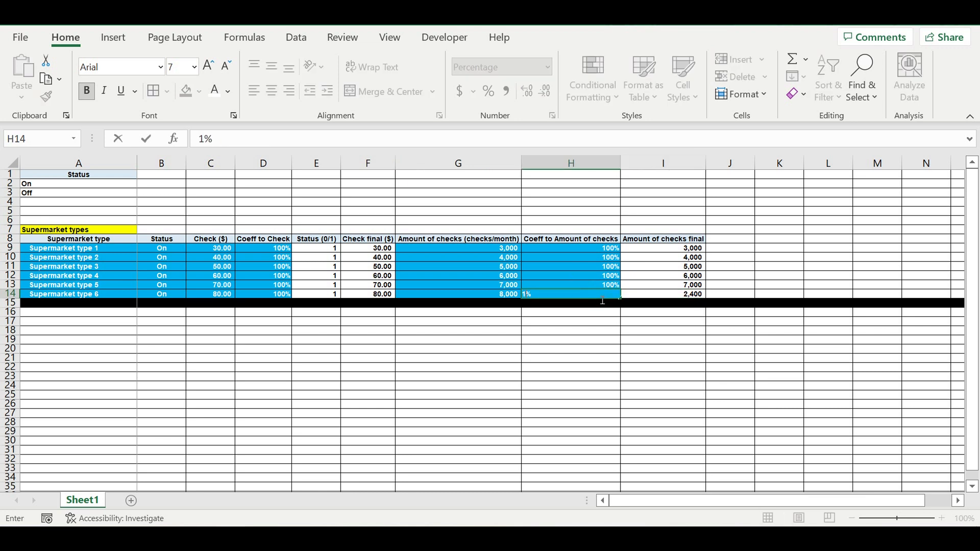
key(Return)
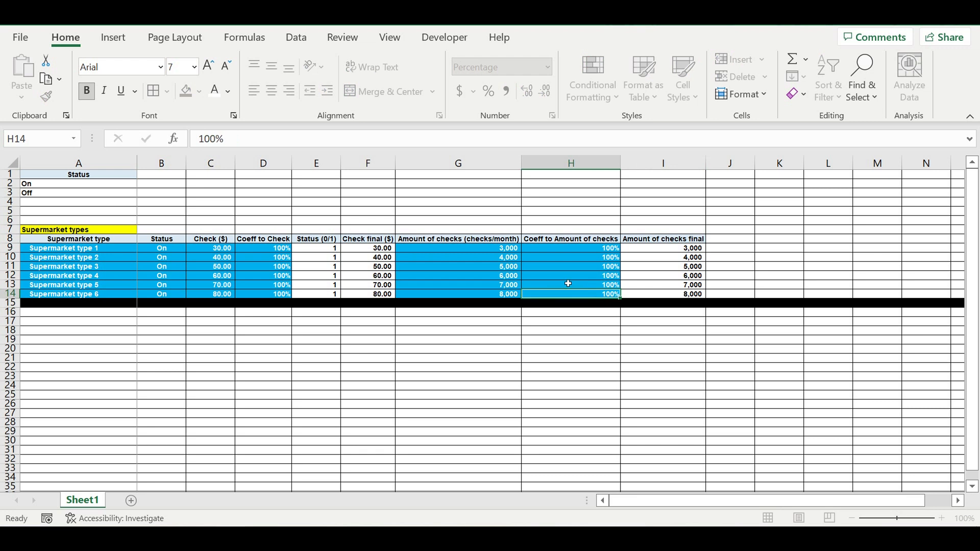
Step: Copy the I8 header to J8, rename it "Lifecycle (month)" and fit the width of column J to it
click(695, 259)
click(693, 242)
drag(705, 244, 745, 266)
click(745, 266)
click(738, 240)
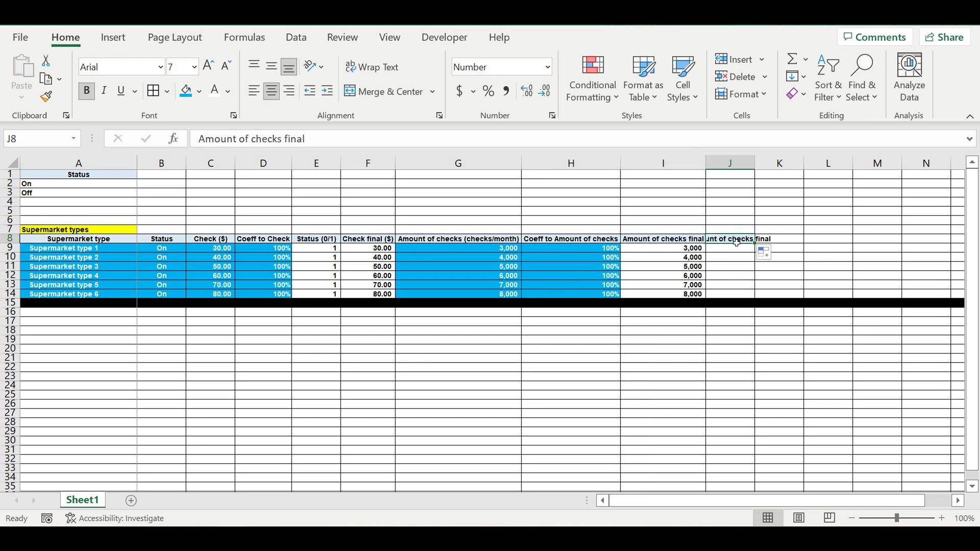
text(Li)
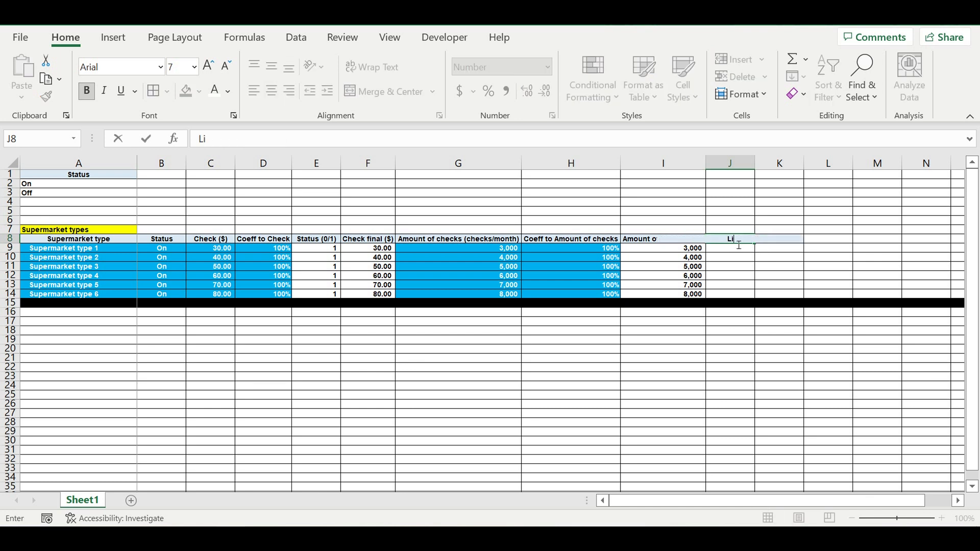
text(fecycle (month))
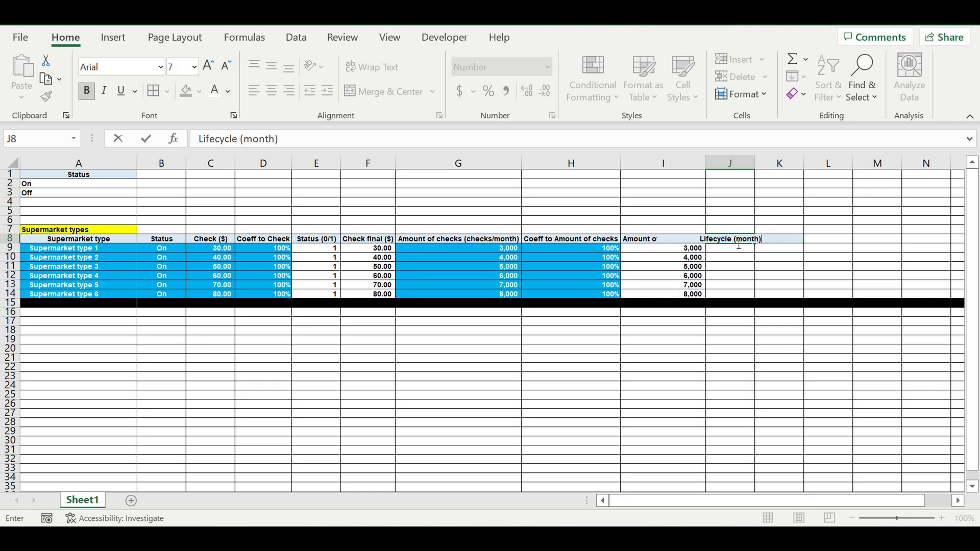
key(Return)
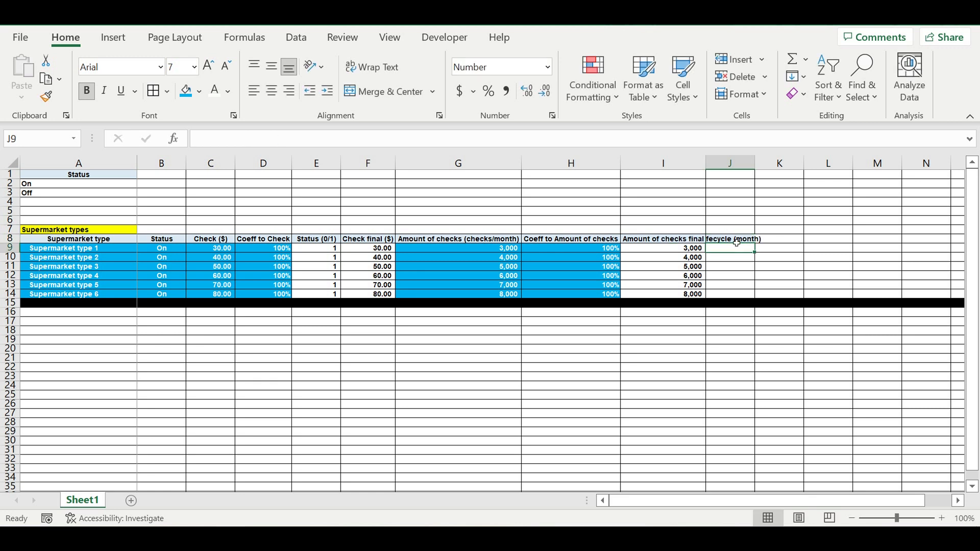
double_click(755, 163)
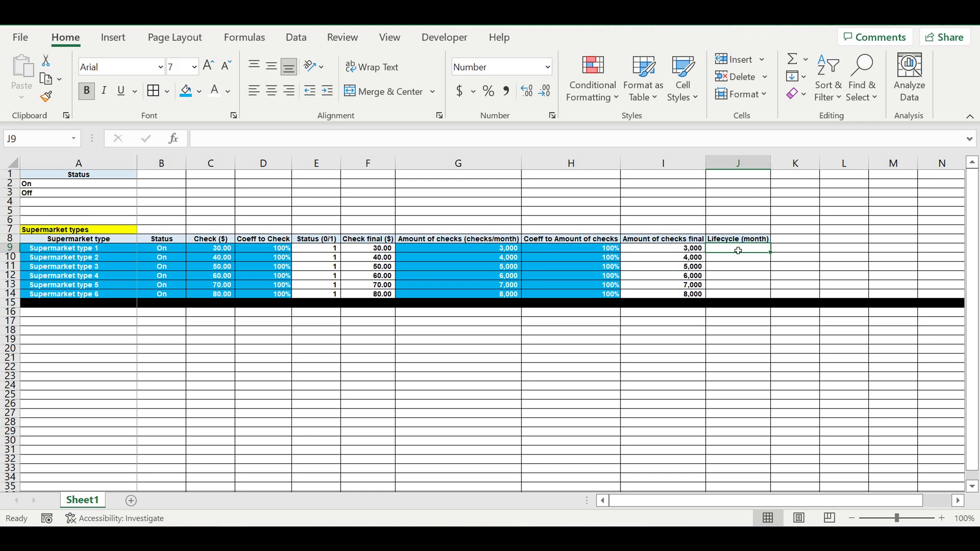
Step: Enter a lifecycle of 120 in J9 with blue fill and white font, and fill it down through J14
text(120)
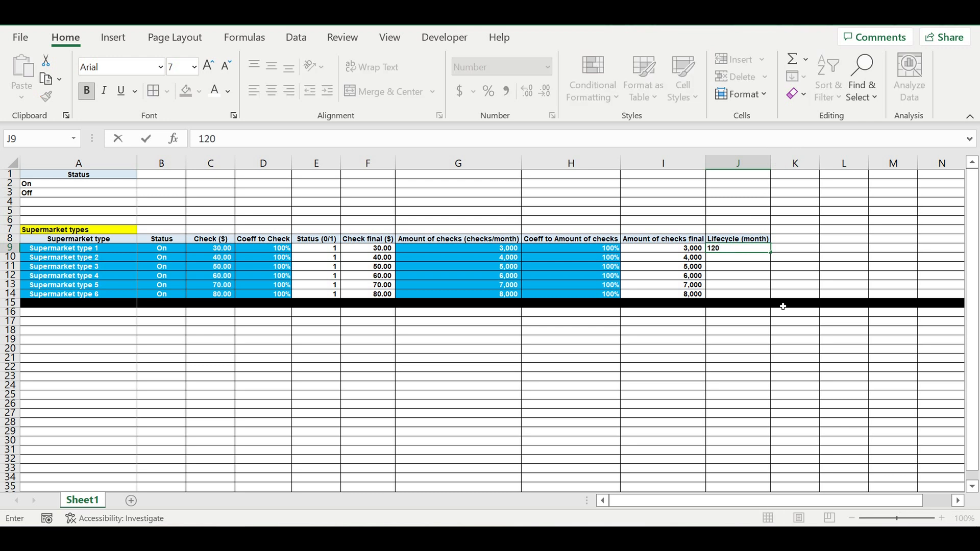
key(Return)
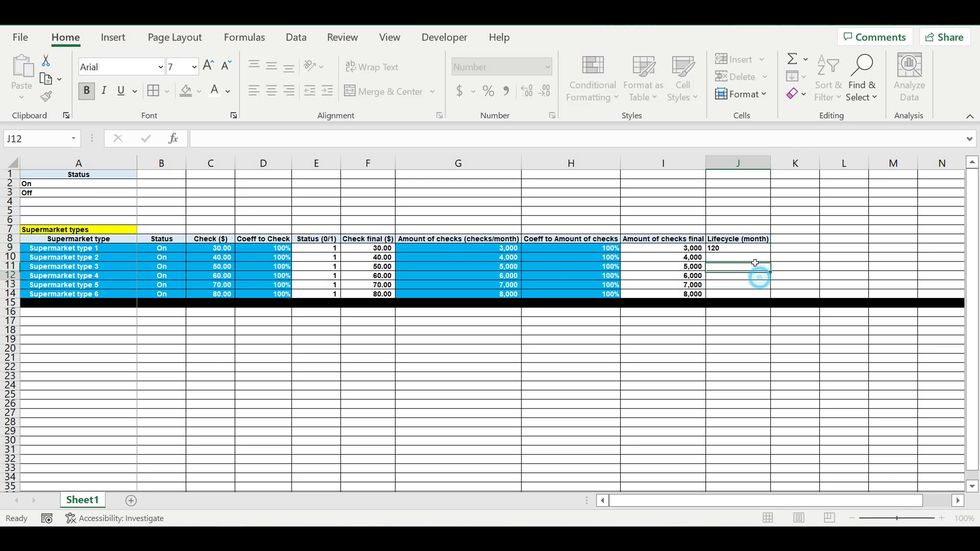
click(743, 247)
click(186, 91)
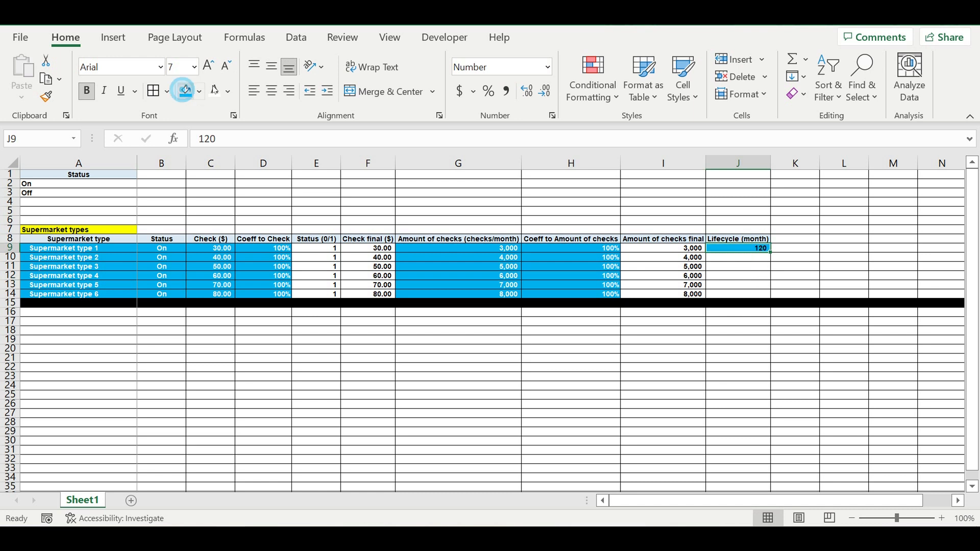
click(215, 91)
drag(773, 258, 781, 307)
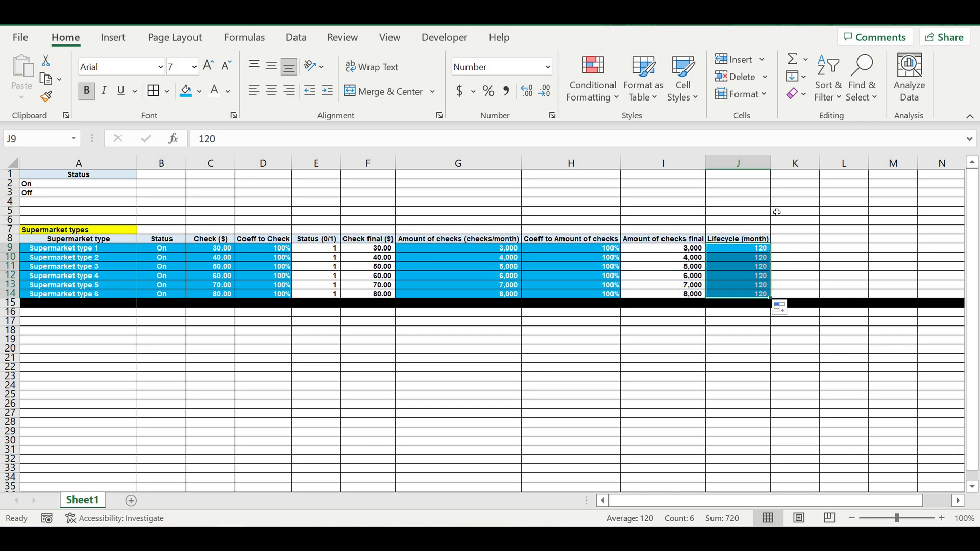
Step: Set the lifecycle of Supermarket type 6 in J14 to 18 months
click(745, 263)
click(746, 276)
click(749, 295)
text(18)
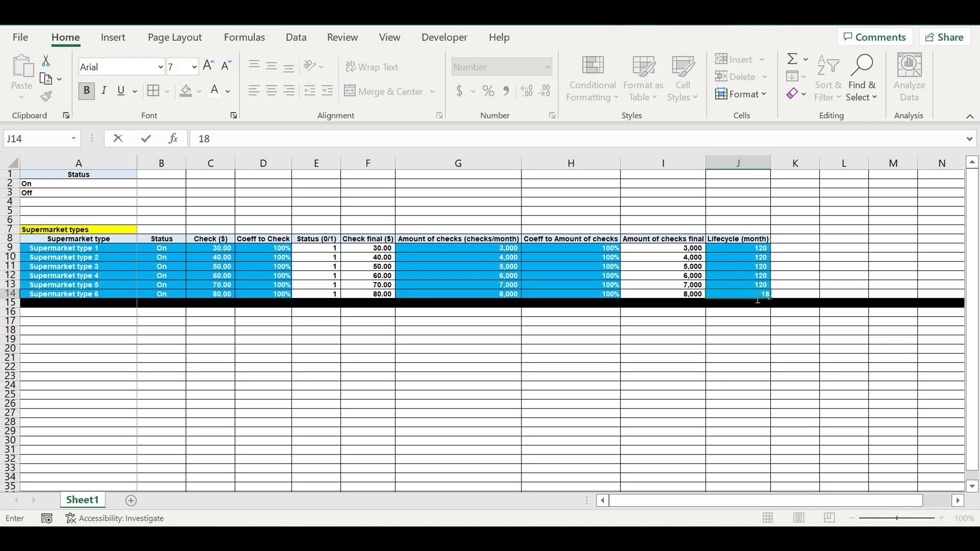
key(Return)
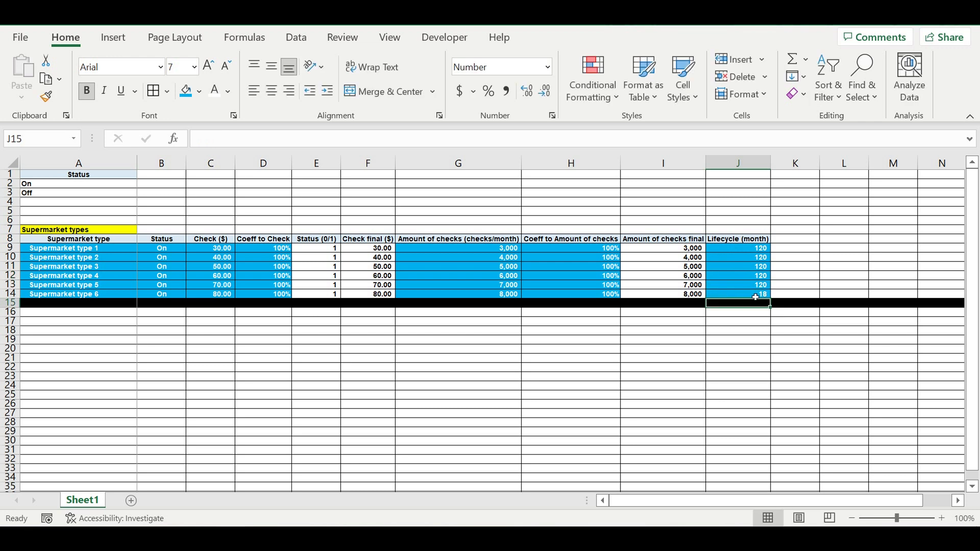
Step: Copy the J8 header to K8 and rename it "Lifecycle + coeff"
click(762, 260)
click(761, 240)
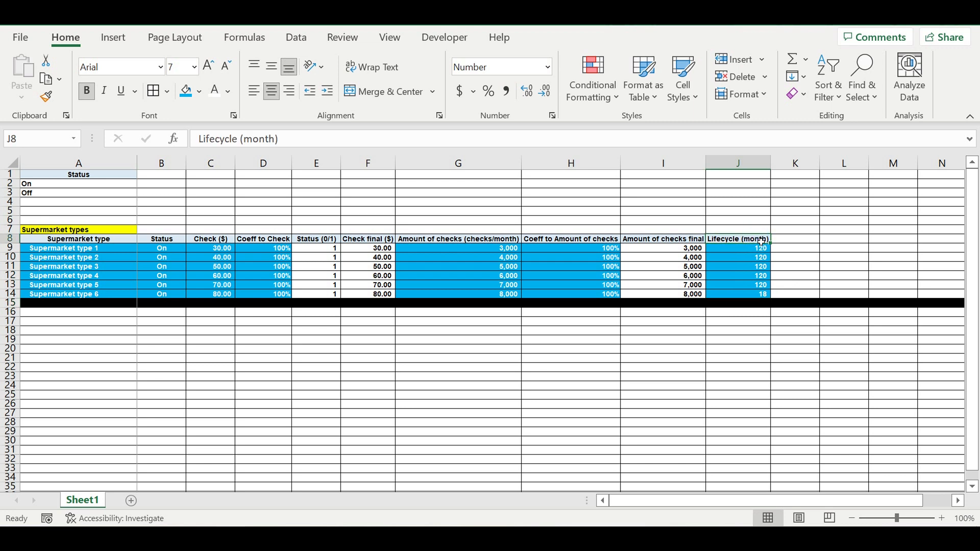
drag(771, 248, 802, 241)
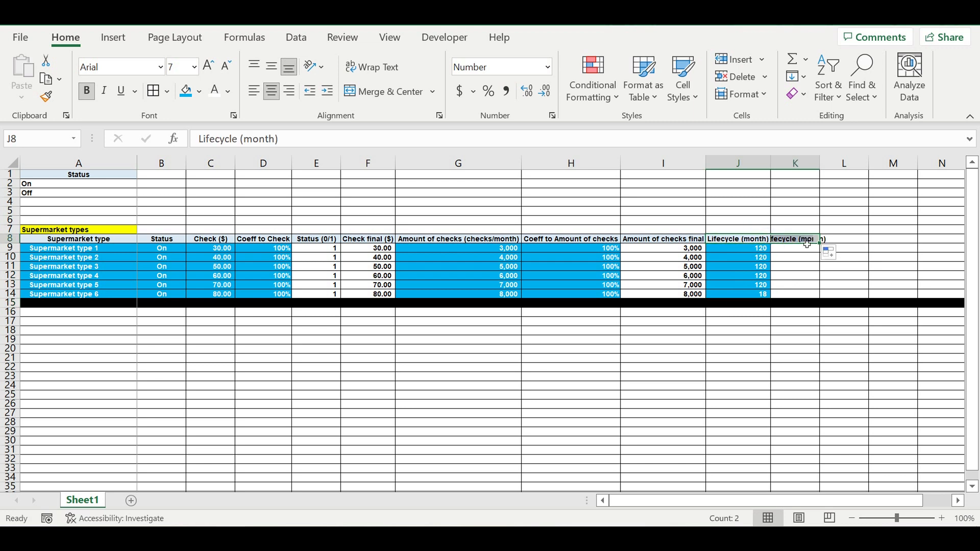
click(803, 241)
text(Lifecyc)
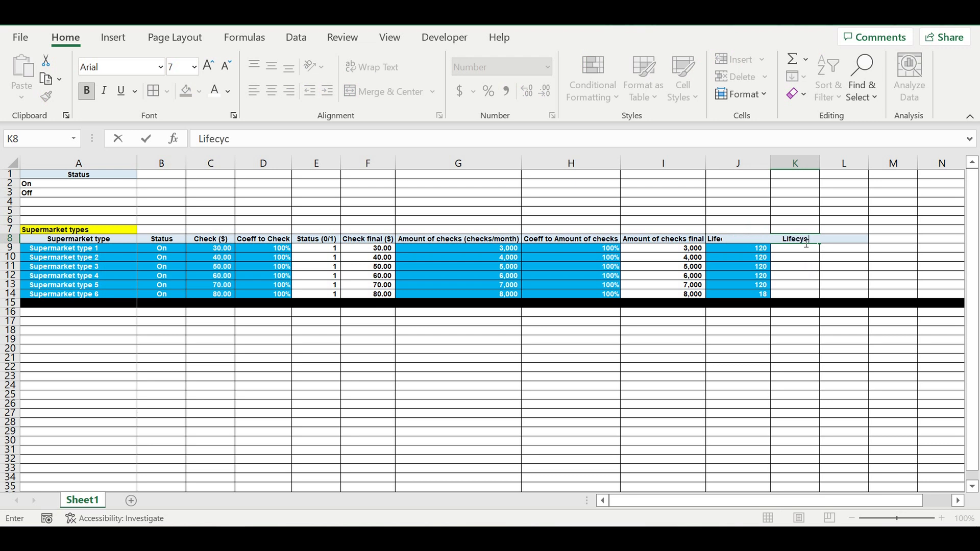
text(le + coeff)
key(Return)
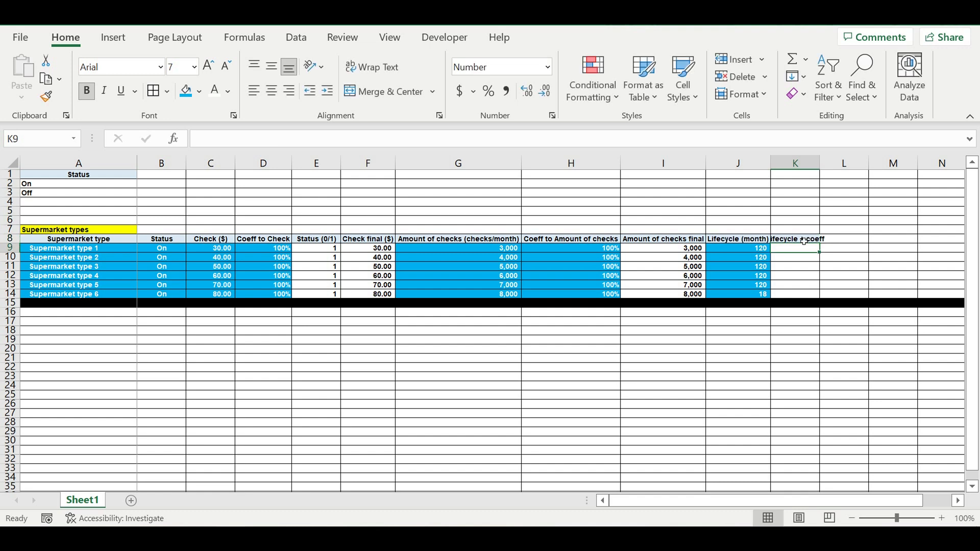
Step: Enter the formula =J9*E9 in K9, multiplying lifecycle by the 0/1 status, and fill it down through K14
text(=)
click(749, 252)
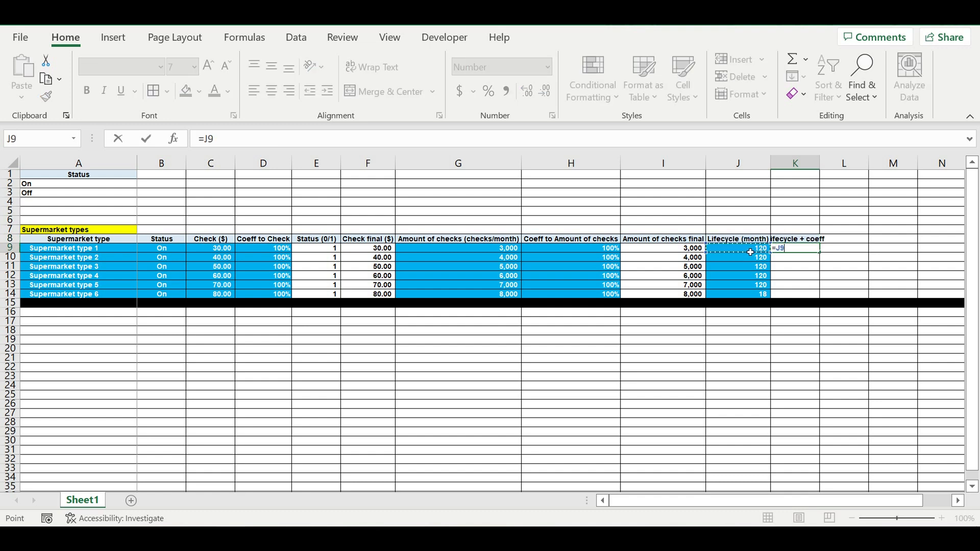
text(*)
click(325, 251)
key(Return)
click(812, 249)
drag(820, 255, 831, 294)
Step: Copy the black divider cell J15 across to K15 and fit the width of column K to its header
click(759, 304)
drag(772, 306, 823, 312)
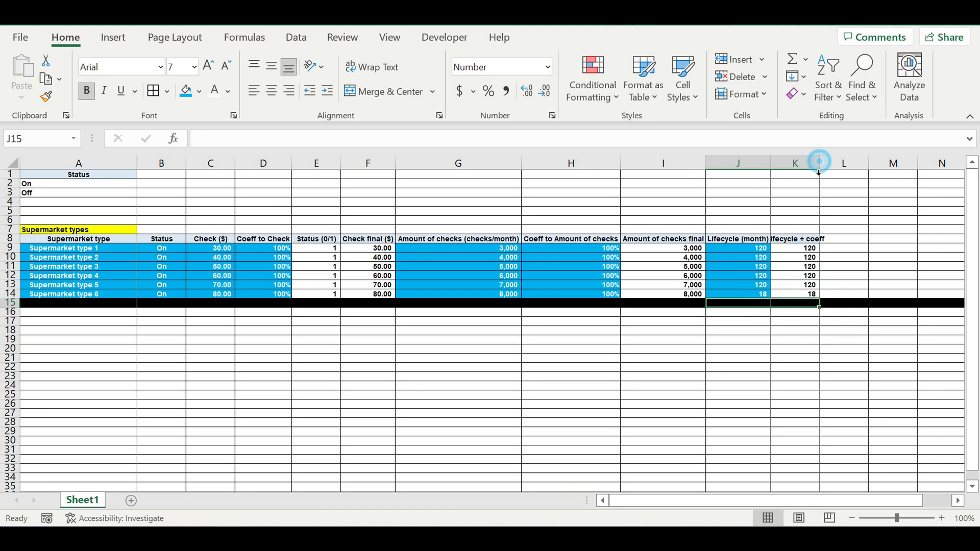
double_click(819, 164)
click(263, 385)
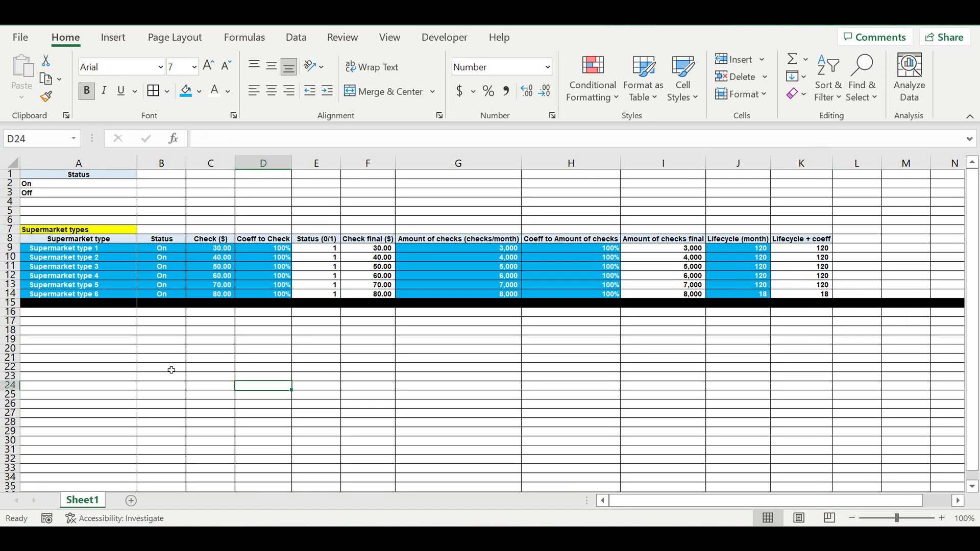